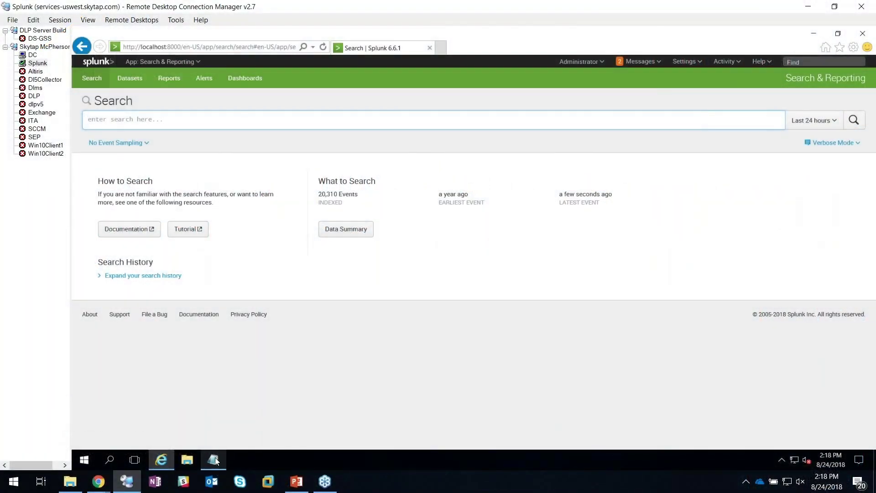
# Copy the file name bonzictb.dll from the Notepad note
pyautogui.click(214, 460)
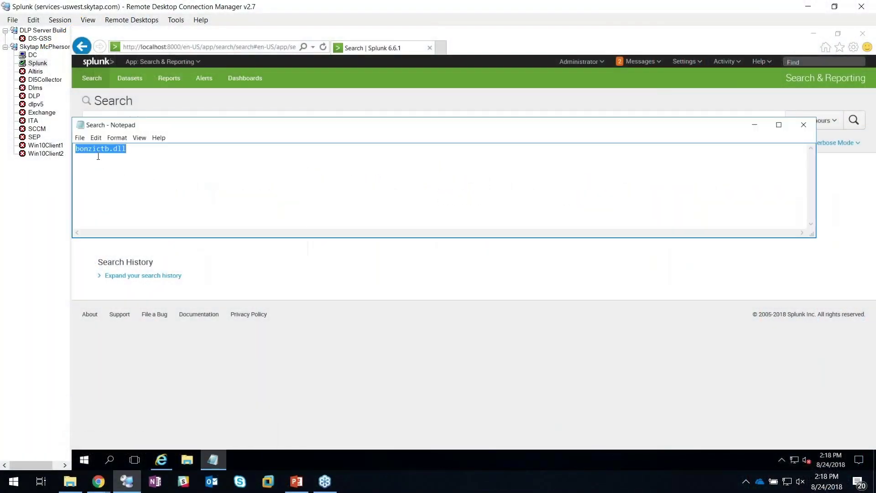
pyautogui.rightClick(101, 150)
pyautogui.click(122, 181)
# Run an All time Splunk search for bonzictb.dll, returning 55 events
pyautogui.click(515, 361)
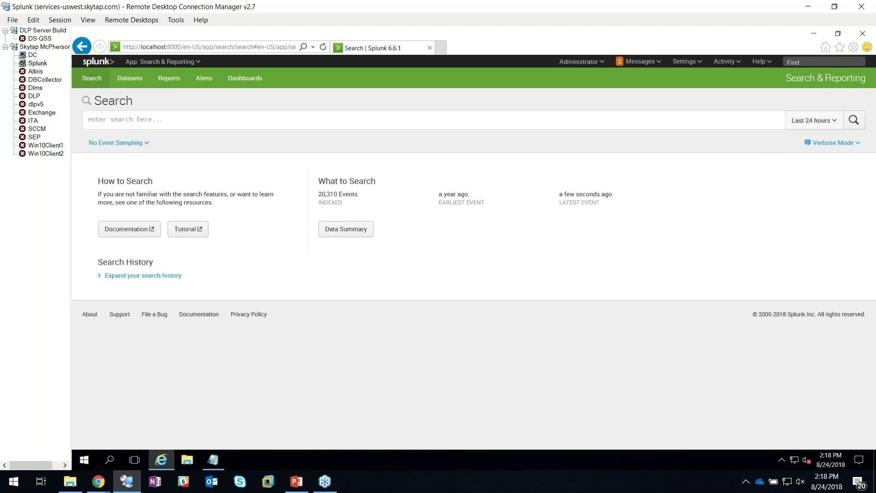
pyautogui.click(811, 120)
pyautogui.click(782, 166)
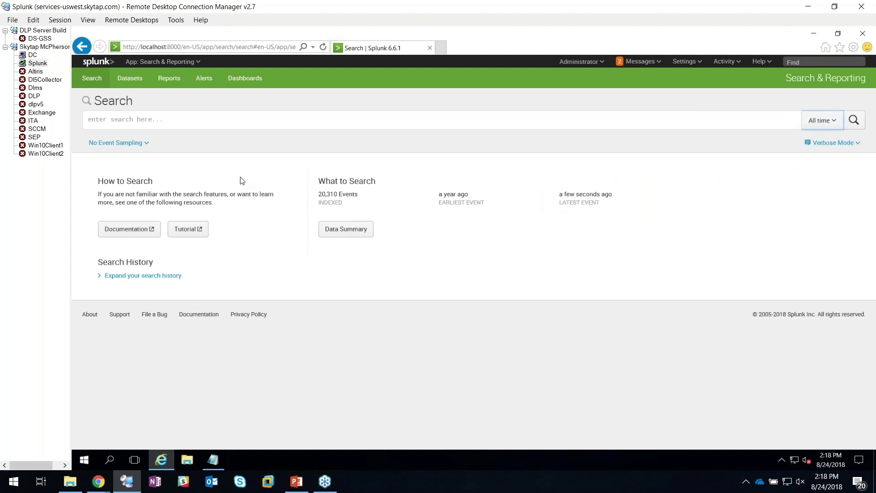
pyautogui.click(161, 119)
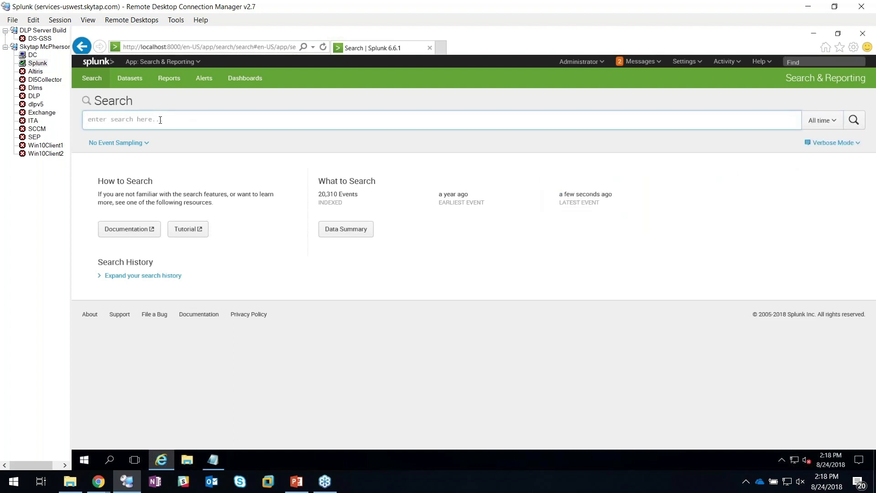
pyautogui.hotkey('ctrl', 'v')
pyautogui.click(850, 122)
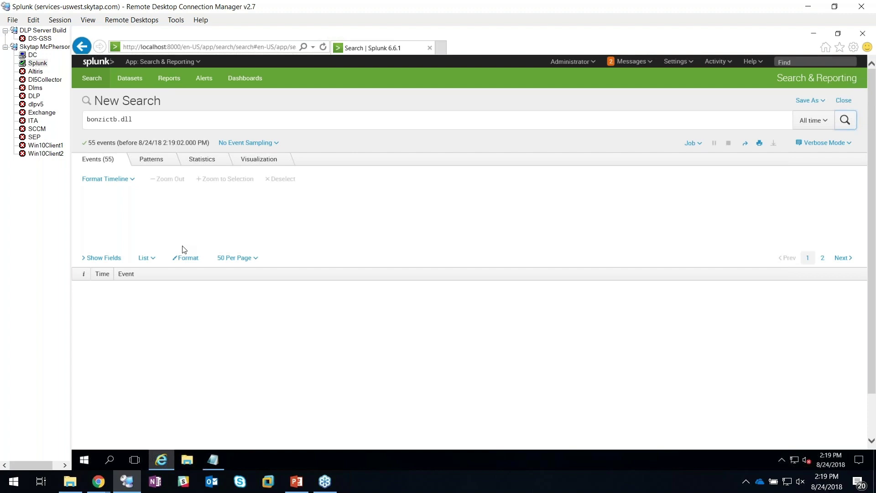
# Expand the first bonzictb.dll event's fields and create a ServiceNow security incident from its Event Actions
pyautogui.scroll(-2, 142, 245)
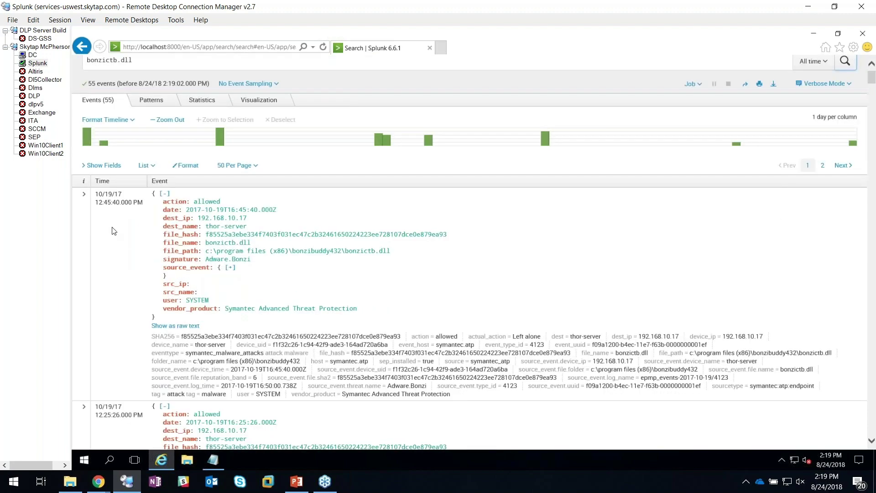
pyautogui.click(84, 194)
pyautogui.scroll(-5, 146, 235)
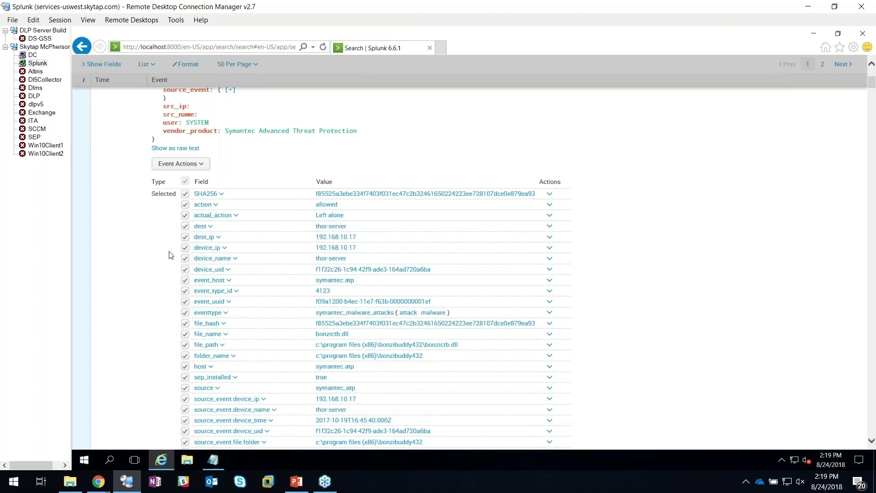
pyautogui.scroll(-3, 170, 255)
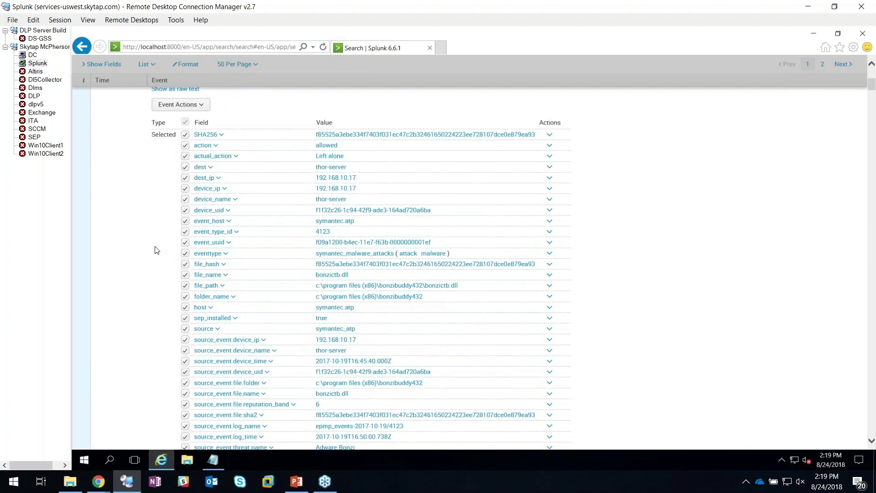
pyautogui.scroll(3, 130, 255)
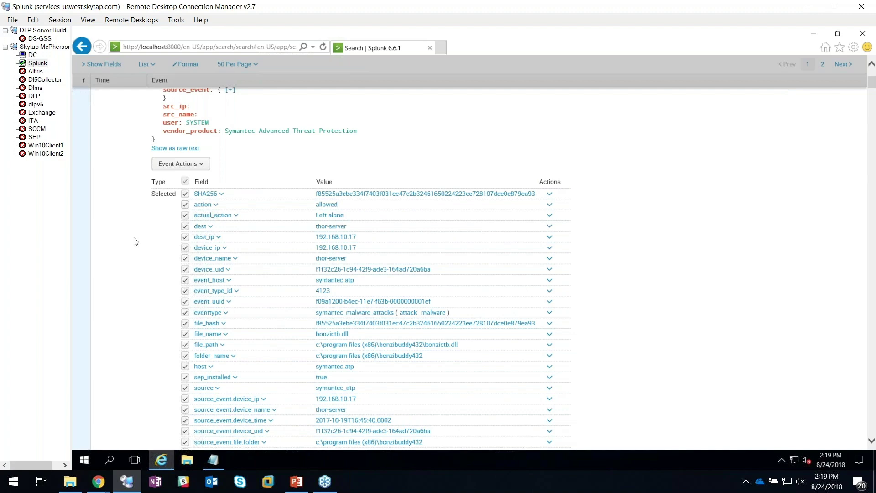
pyautogui.click(200, 165)
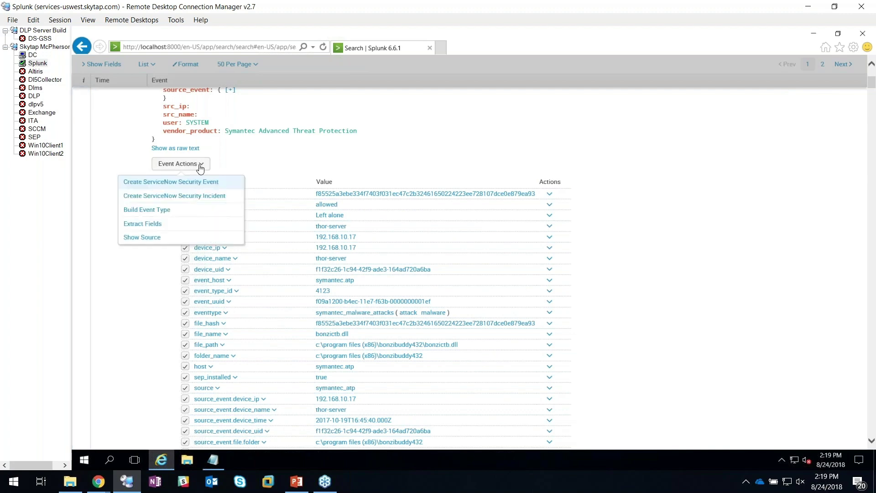
pyautogui.click(162, 197)
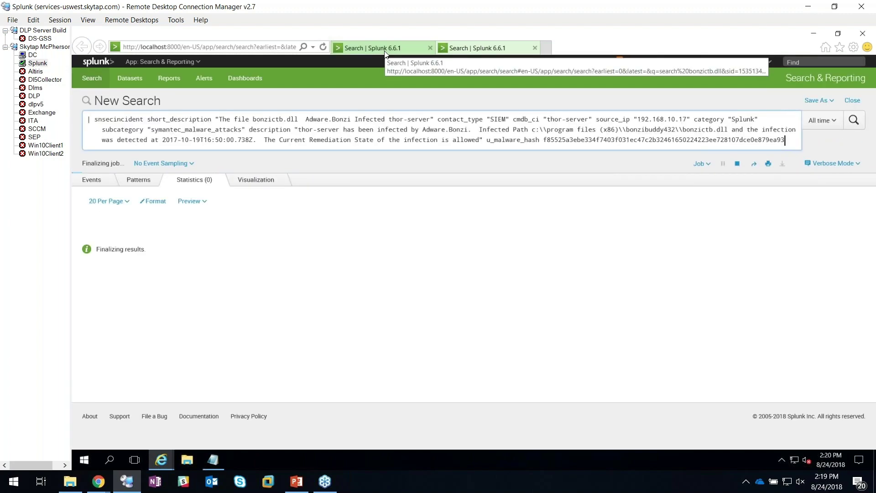
# Review the event details, then check the snsecincident search tab that raises the Adware.Bonzi incident
pyautogui.click(385, 51)
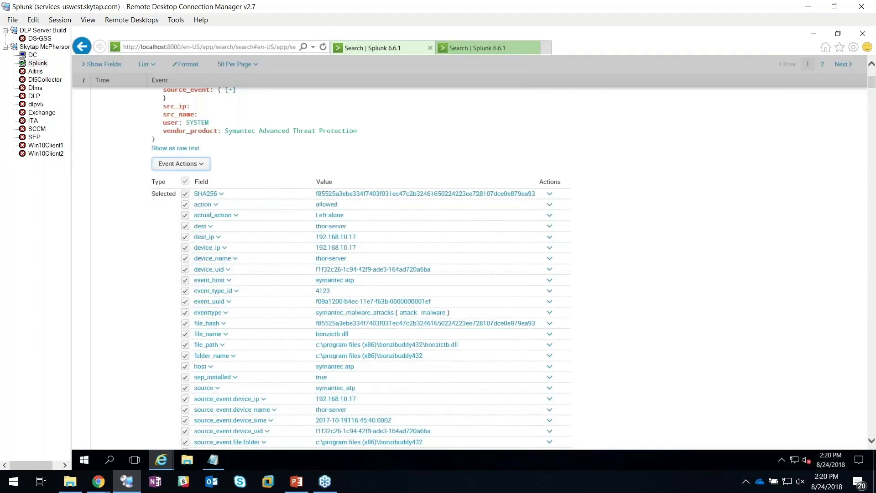
pyautogui.scroll(-3, 274, 274)
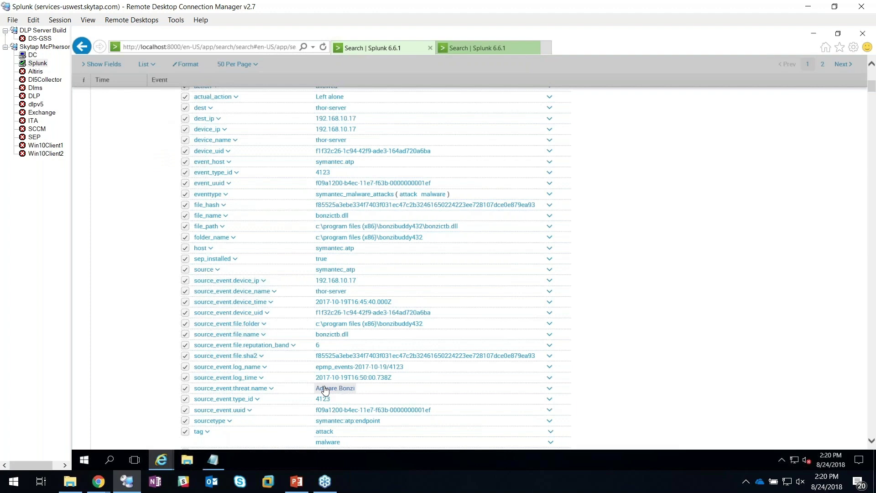
pyautogui.click(460, 48)
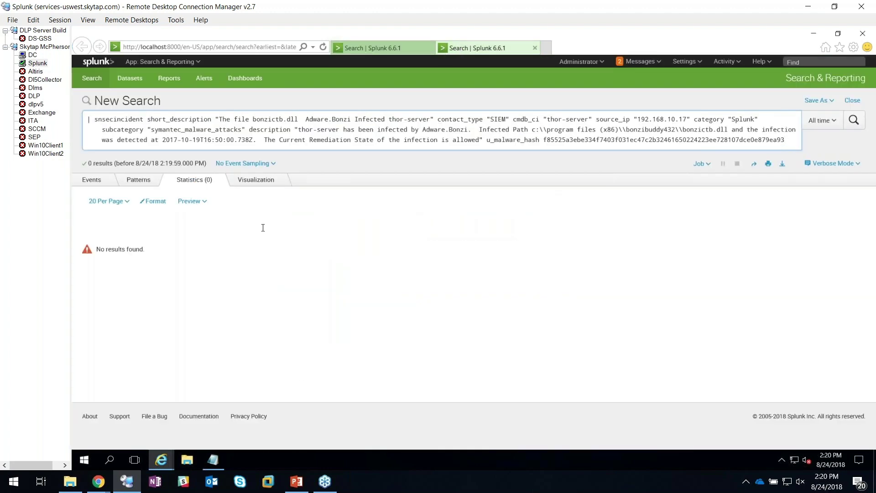
pyautogui.moveTo(99, 482)
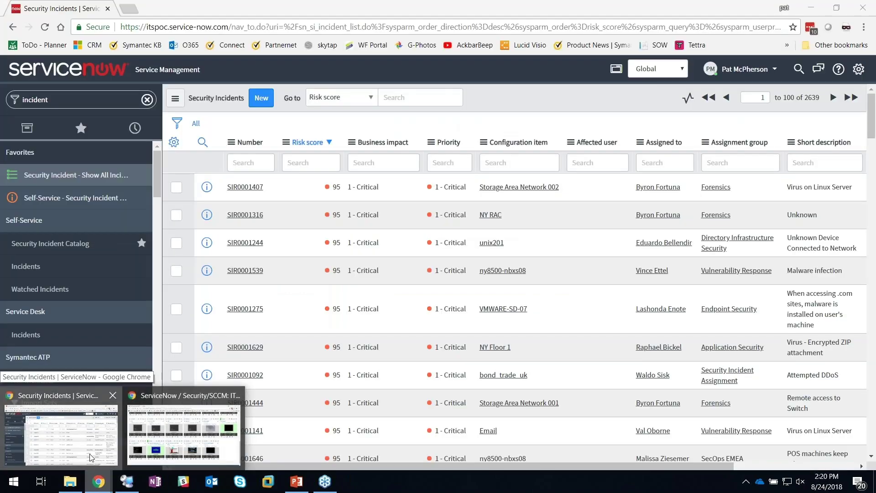
# Sort Security Incidents by Number descending and open SIR0011983 to its Thor-Server configuration item
pyautogui.click(91, 457)
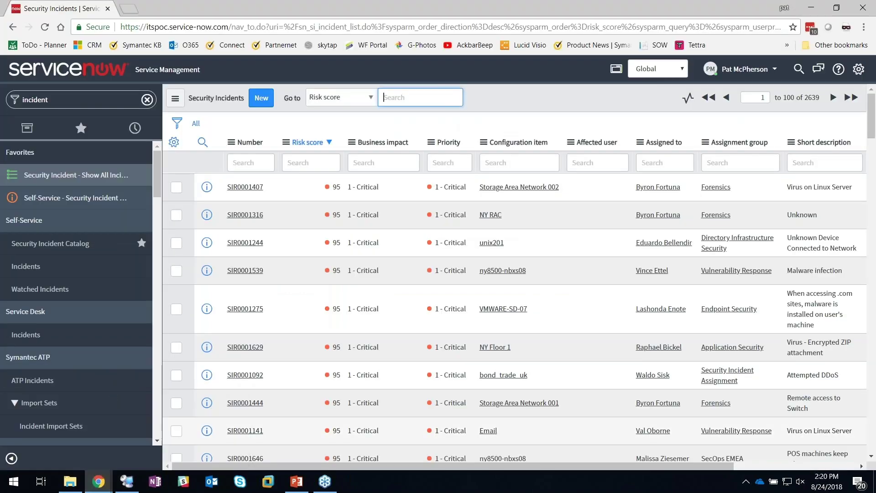
pyautogui.click(247, 144)
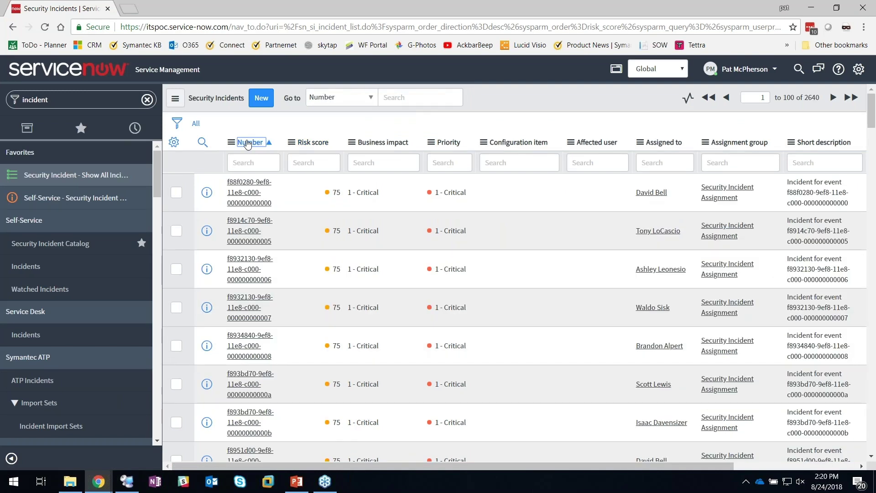
pyautogui.click(247, 143)
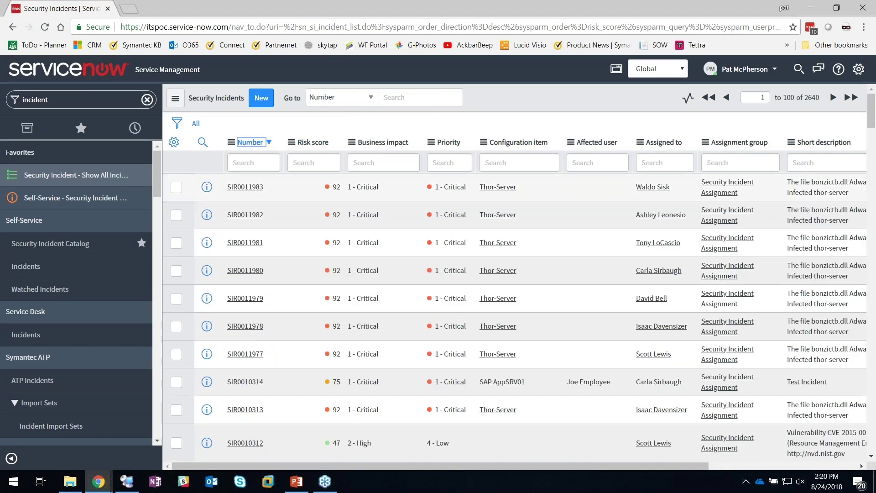
pyautogui.click(242, 188)
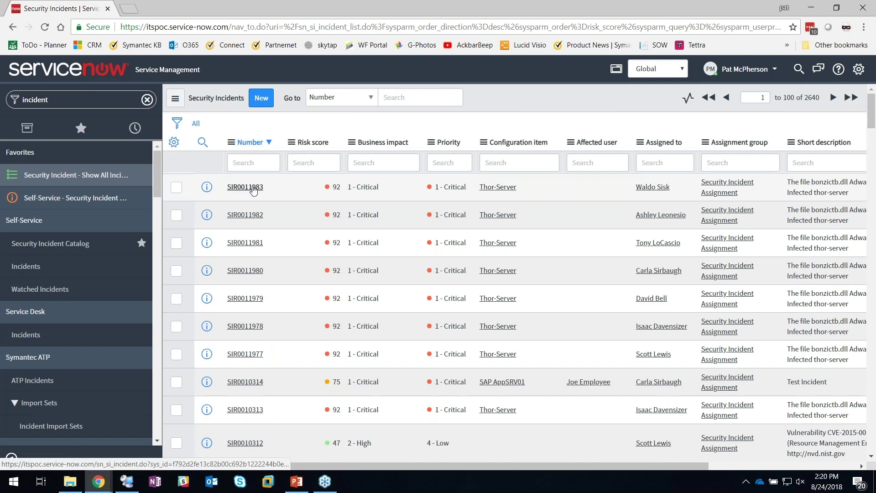
pyautogui.click(253, 188)
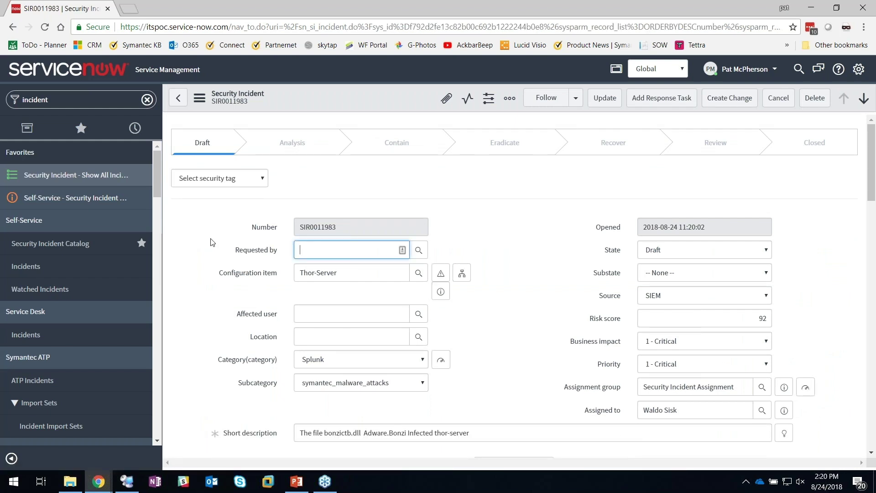
pyautogui.scroll(-1, 212, 242)
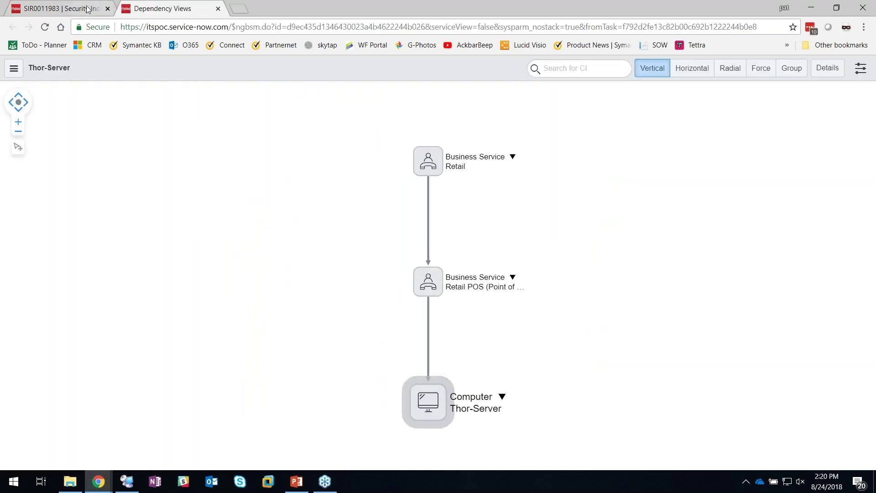
# Expand the Thor-Server dependency map into the full Retail POS map and open Thor-Server's node menu
pyautogui.click(115, 9)
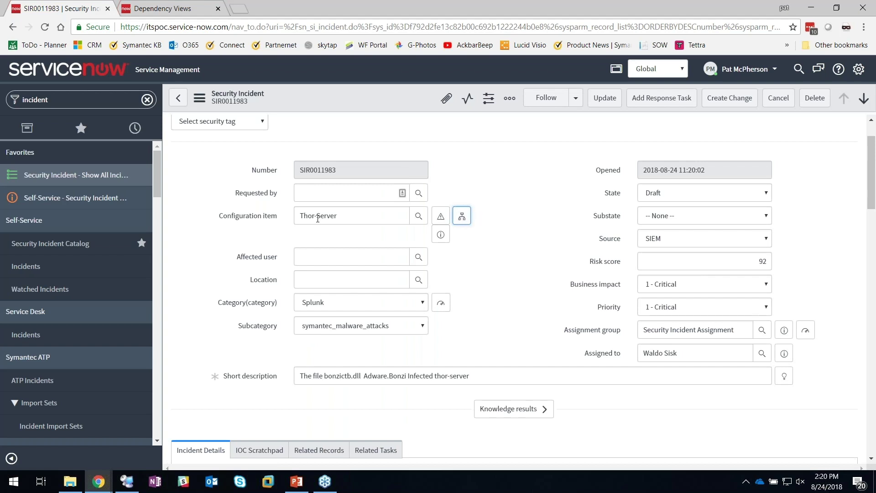
pyautogui.click(154, 9)
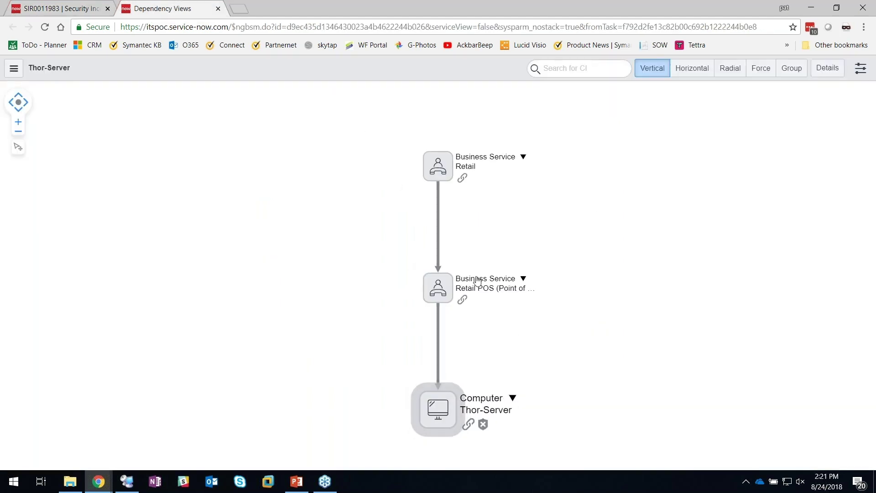
pyautogui.click(523, 278)
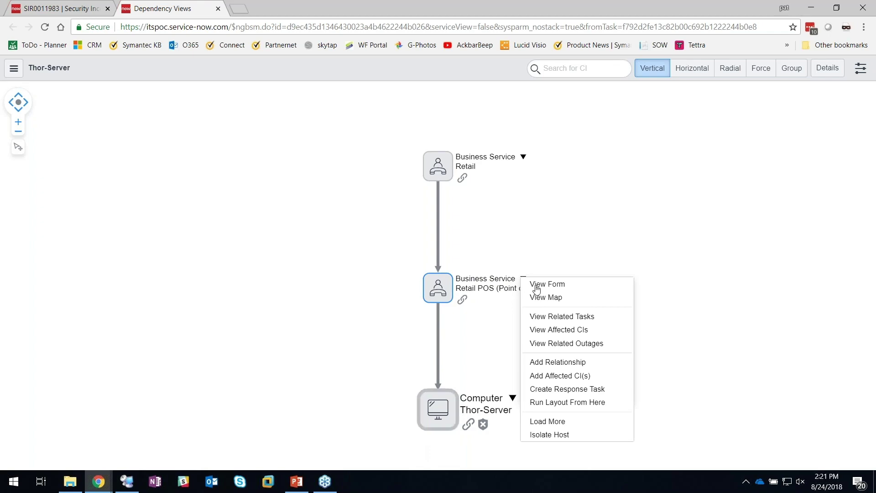
pyautogui.click(548, 301)
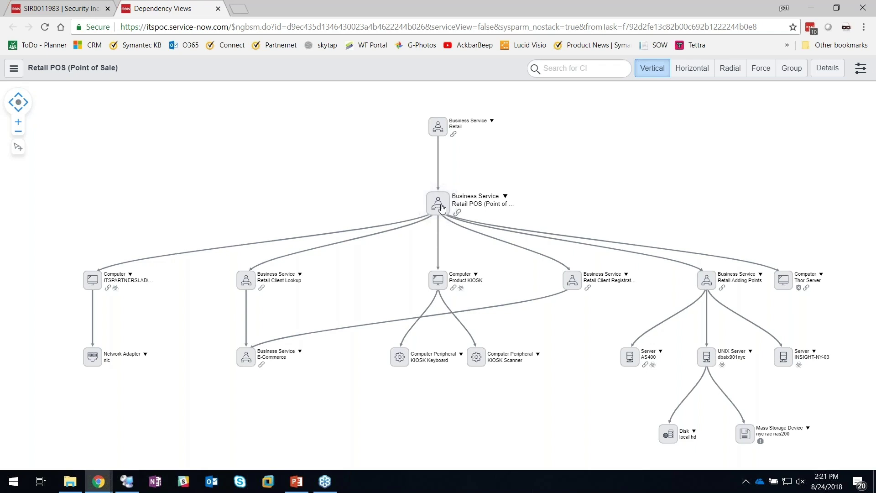
pyautogui.rightClick(789, 284)
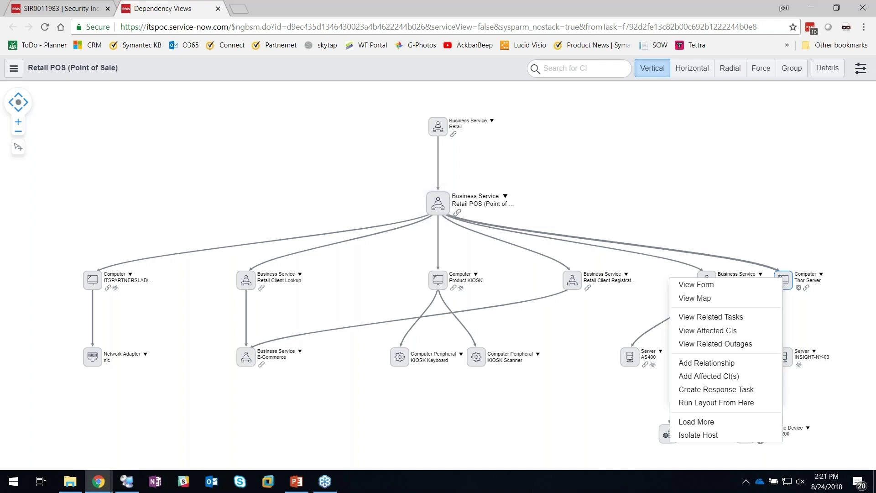
# List Thor-Server's related tasks, then return to the SIR0011983 incident record
pyautogui.click(729, 317)
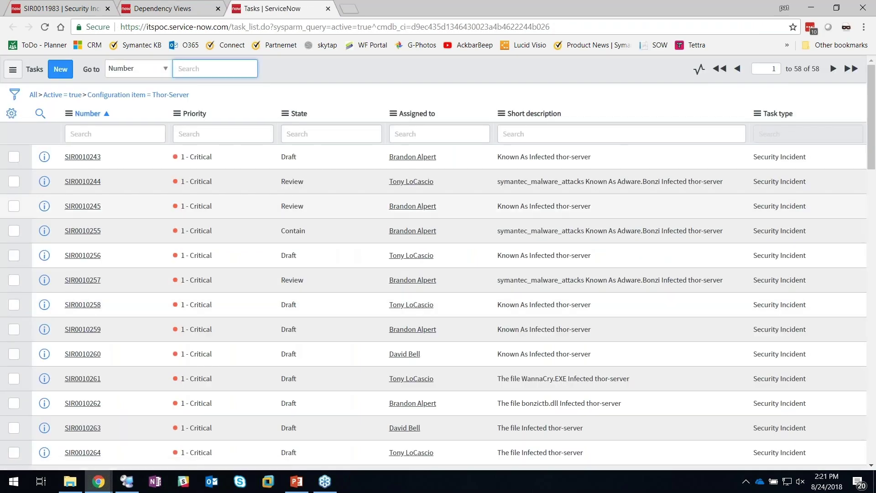
pyautogui.click(155, 9)
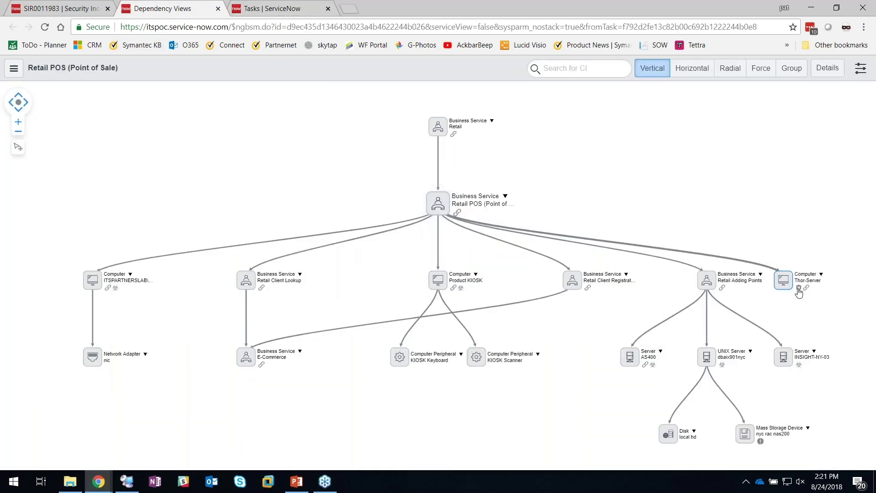
pyautogui.moveTo(799, 291)
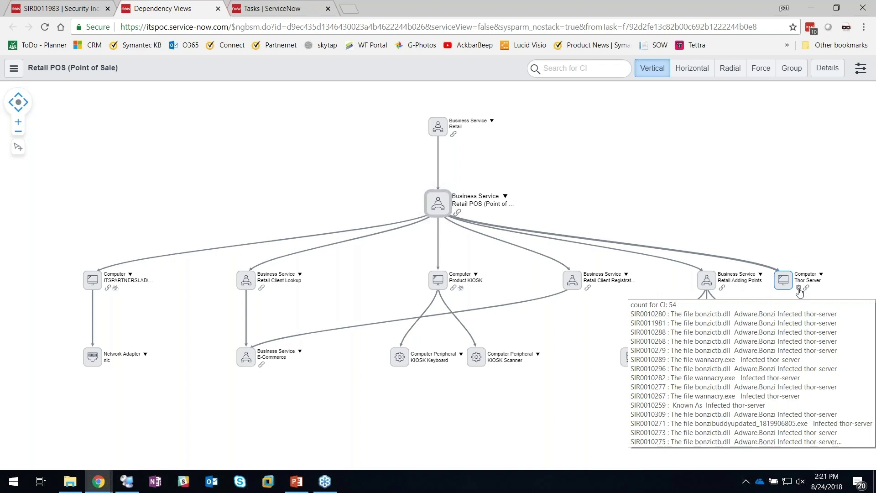
pyautogui.click(53, 9)
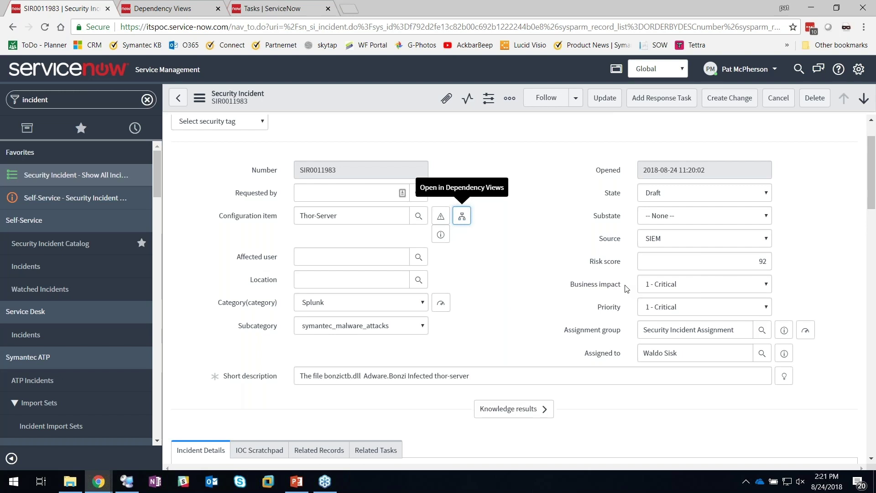
# Select the short description and open knowledge article KB0090007, Adware.Bonzi - Annoying Monkey, from Knowledge results
pyautogui.scroll(-3, 319, 222)
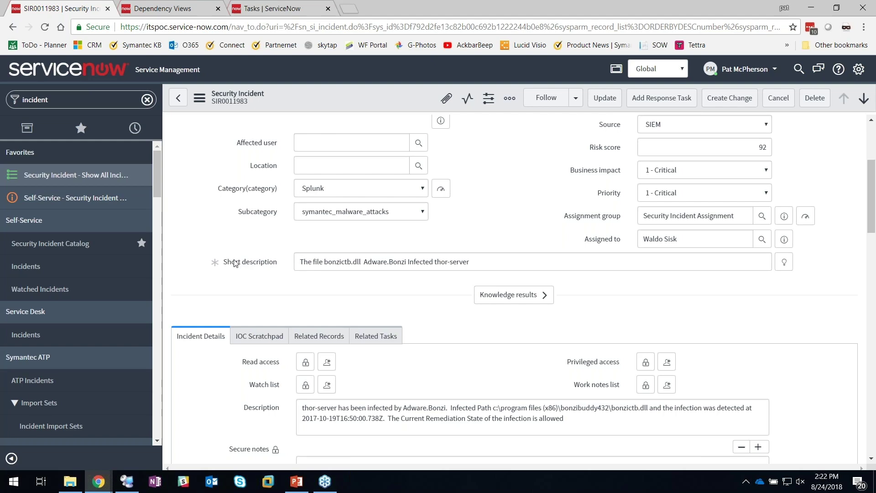
pyautogui.moveTo(298, 262); pyautogui.dragTo(470, 262)
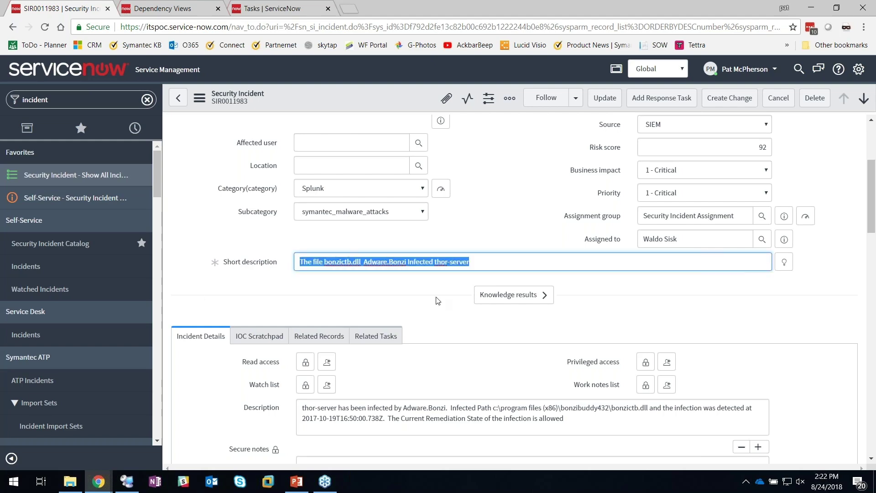
pyautogui.click(514, 294)
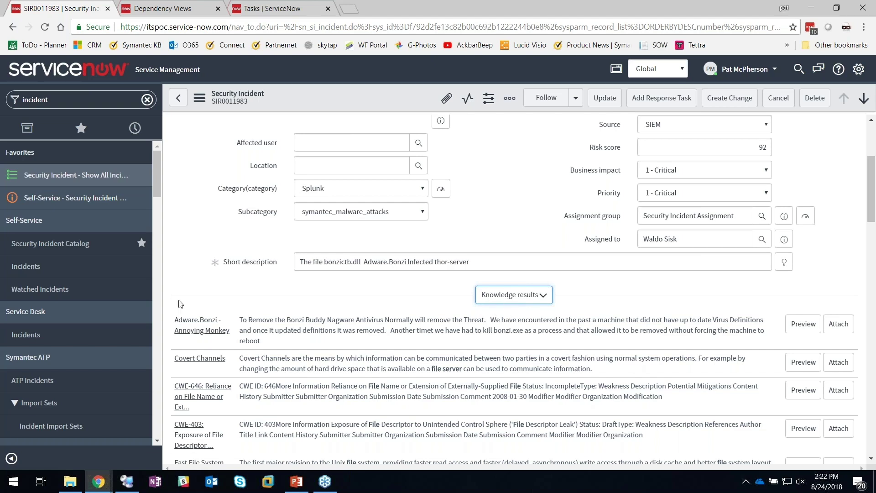
pyautogui.click(190, 324)
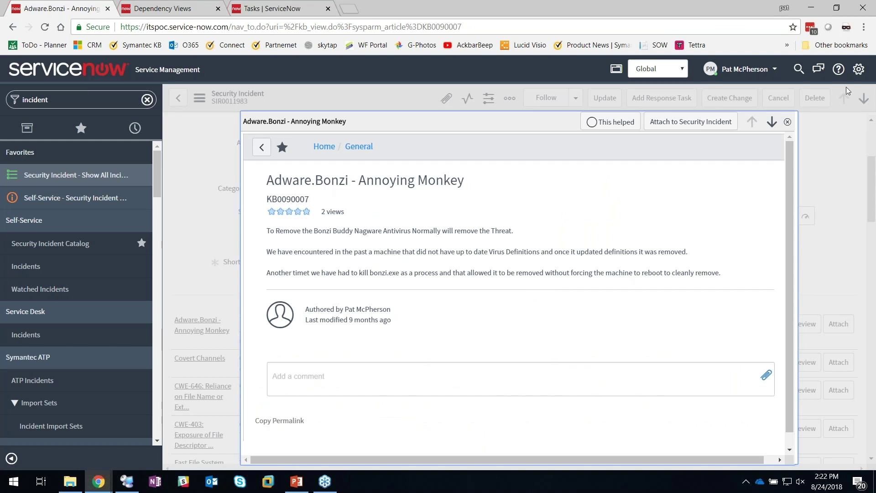
# Close the article preview, collapse Knowledge results, and highlight the infected bonzictb.dll path in Description
pyautogui.click(788, 124)
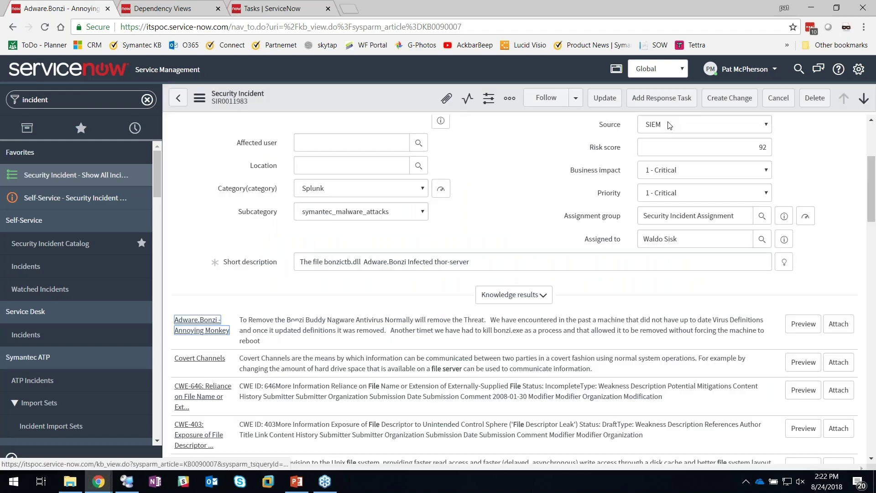
pyautogui.click(517, 296)
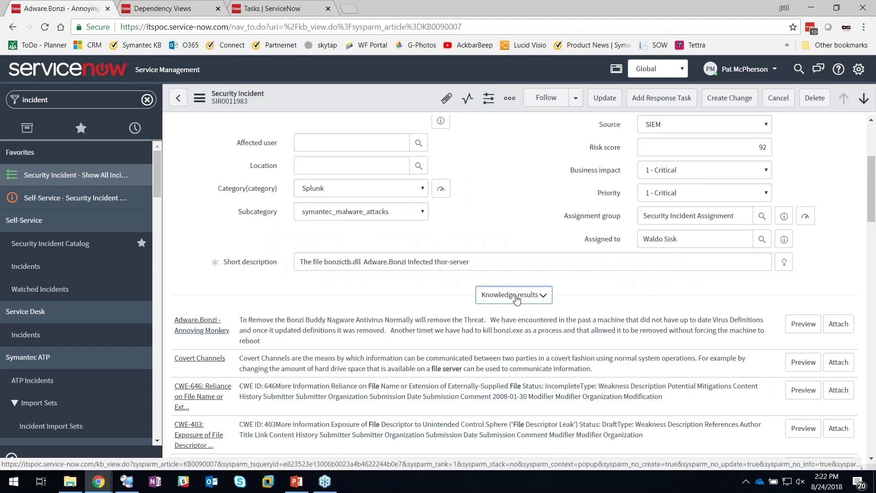
pyautogui.scroll(-3, 211, 275)
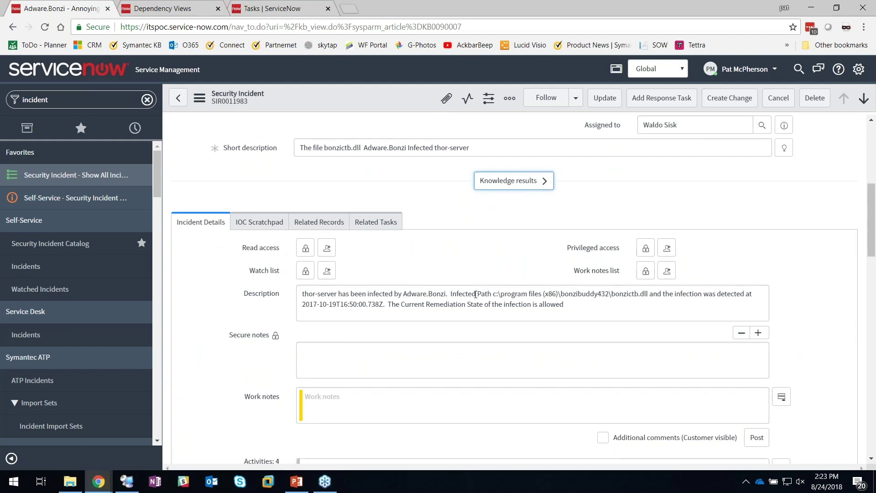
pyautogui.moveTo(492, 294); pyautogui.dragTo(657, 295)
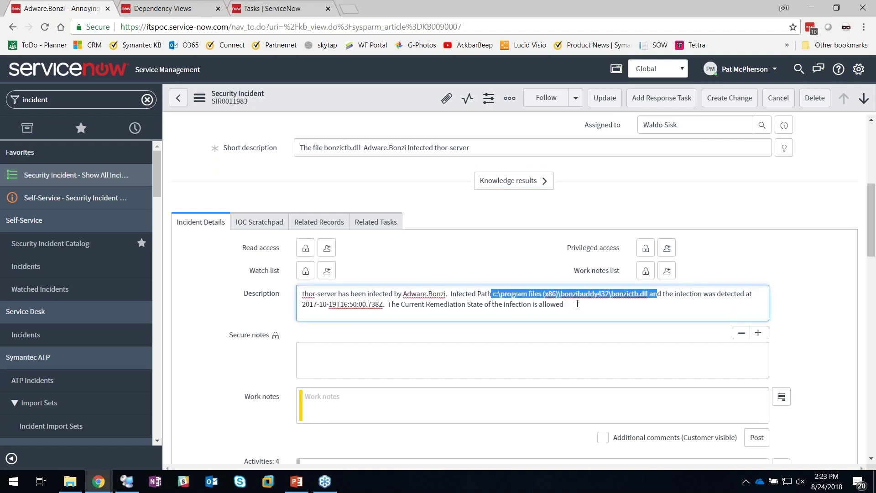
# Highlight 'is allowed' in the description and scroll through Activities toward Related Links
pyautogui.doubleClick(577, 304)
pyautogui.click(203, 299)
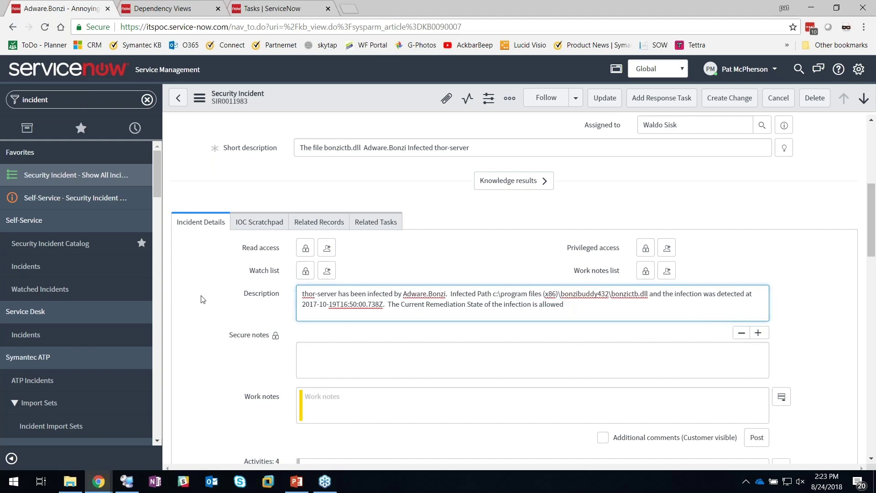
pyautogui.hotkey('ctrl', 'shift', 'Left')
pyautogui.hotkey('ctrl', 'shift', 'Left')
pyautogui.scroll(-5, 203, 299)
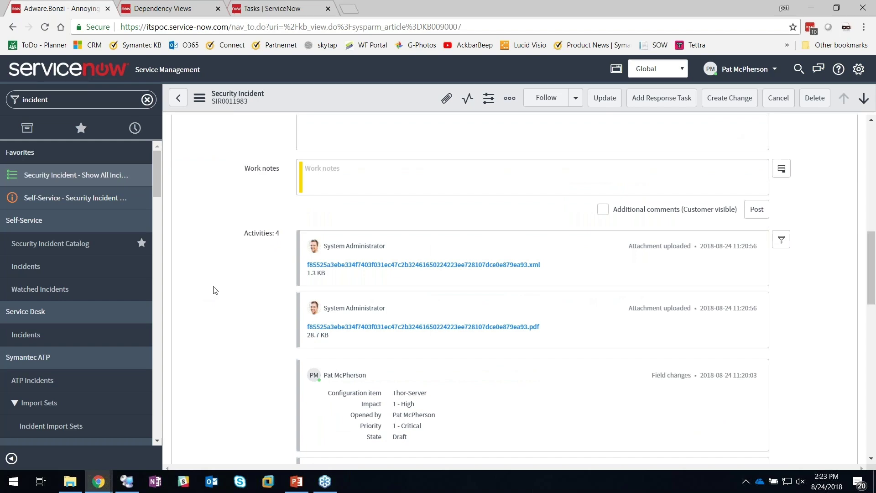
pyautogui.scroll(-6, 224, 272)
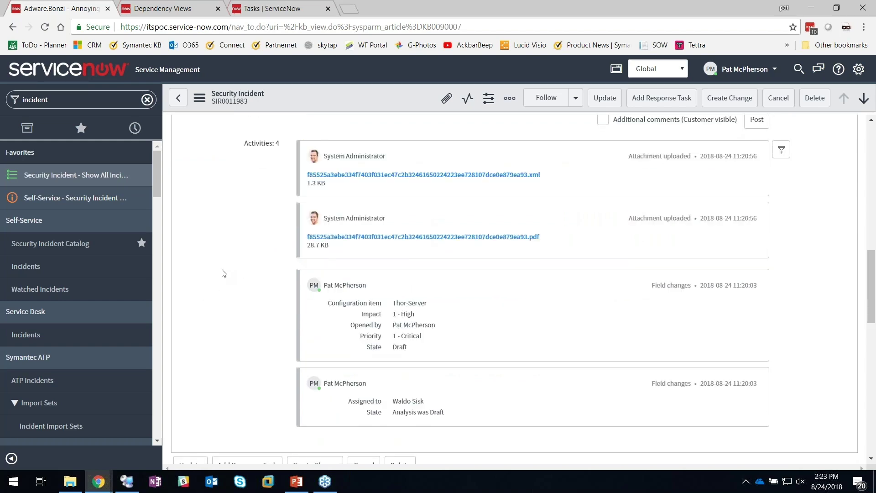
pyautogui.scroll(-2, 223, 273)
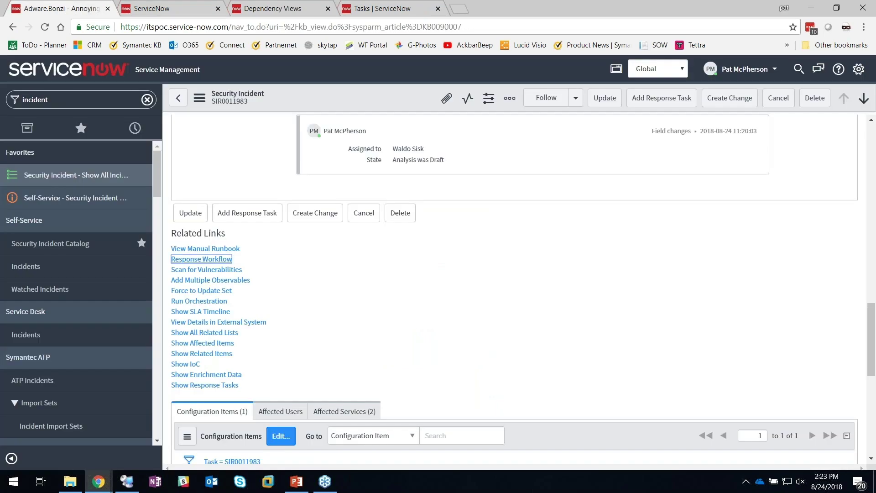
# View the response workflow, close the Dependency Views and Tasks tabs, and review the incident's related tasks
pyautogui.click(173, 8)
pyautogui.click(328, 9)
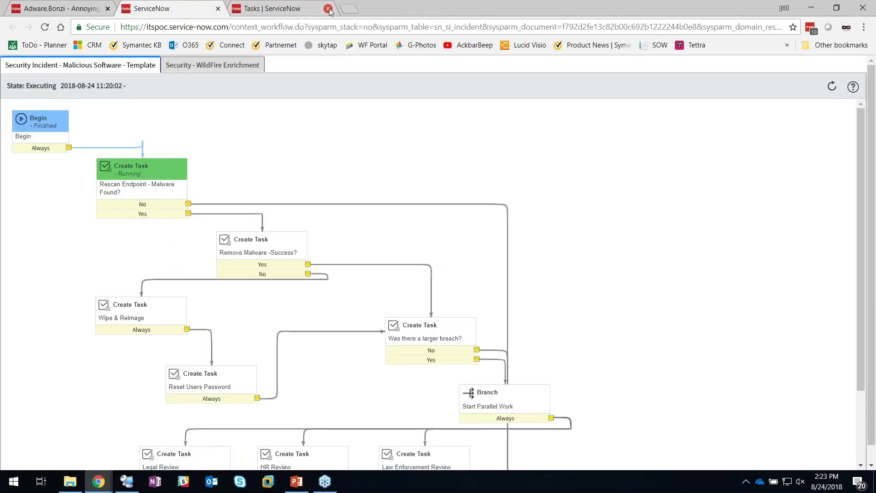
pyautogui.click(328, 8)
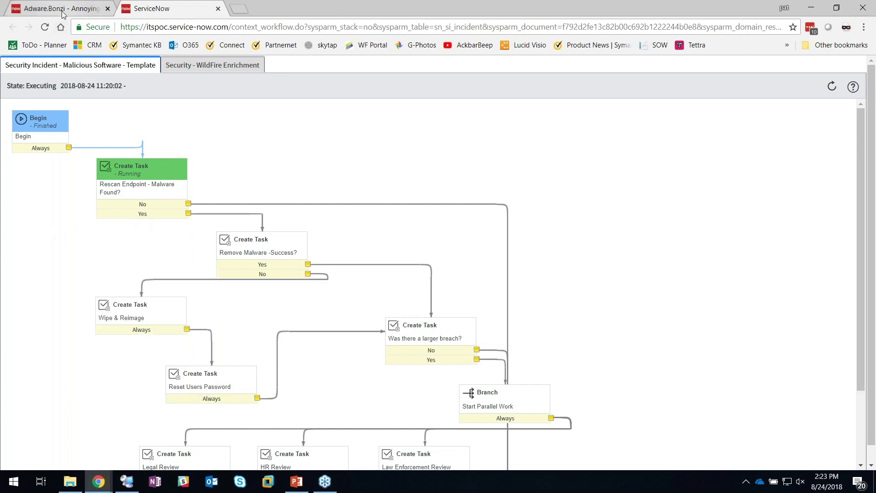
pyautogui.scroll(1, 543, 351)
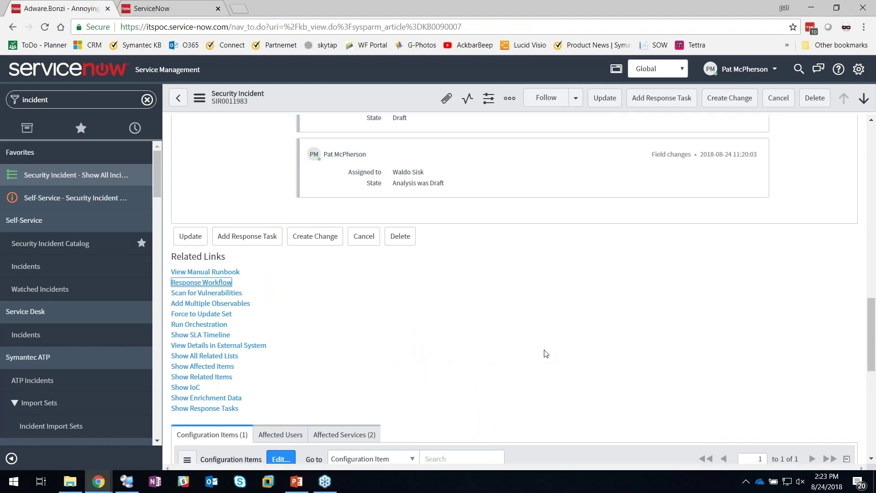
pyautogui.scroll(15, 544, 354)
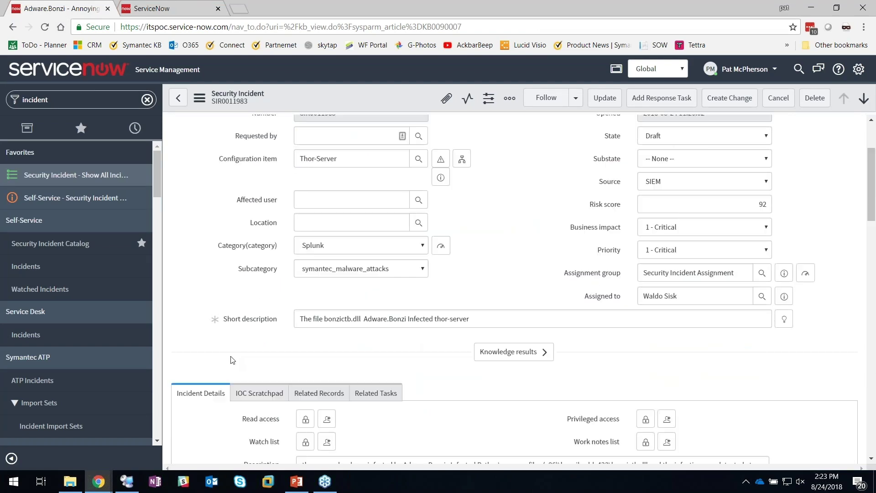
pyautogui.scroll(-4, 232, 250)
# In Related Tasks, set the Rescan Endpoint - Malware Found? task's outcome to Yes
pyautogui.click(384, 165)
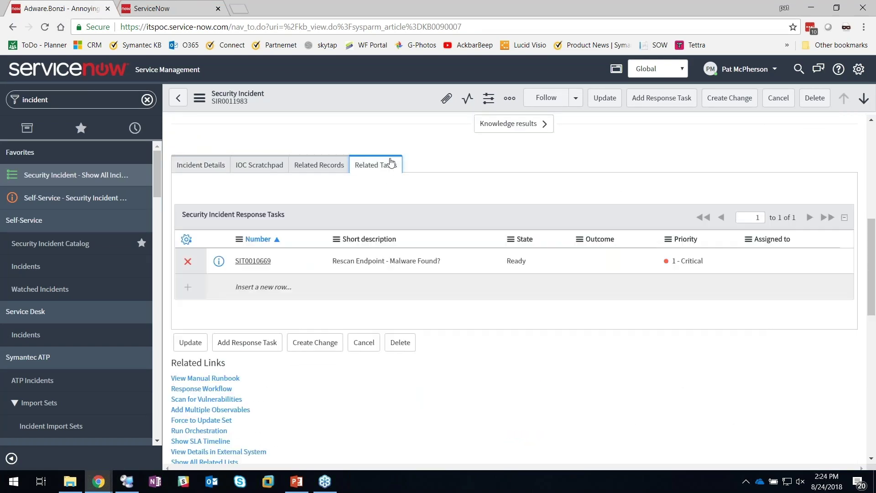
pyautogui.click(593, 265)
pyautogui.click(593, 265)
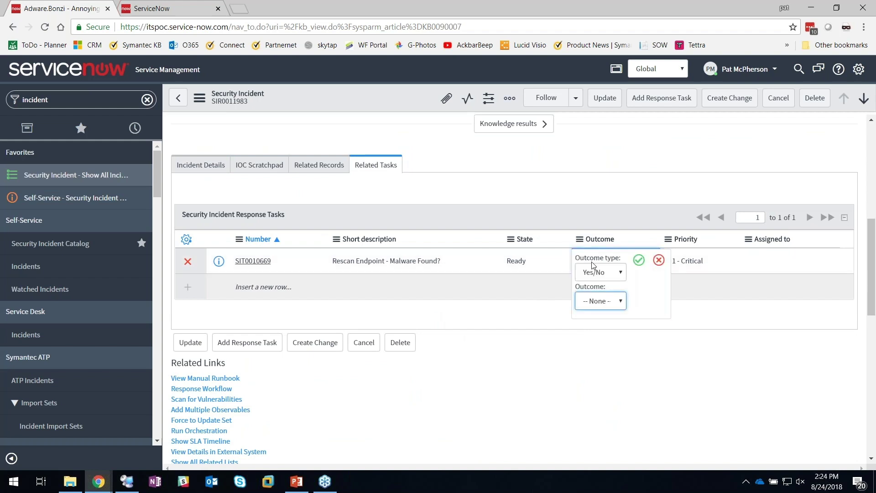
pyautogui.click(600, 302)
pyautogui.click(588, 323)
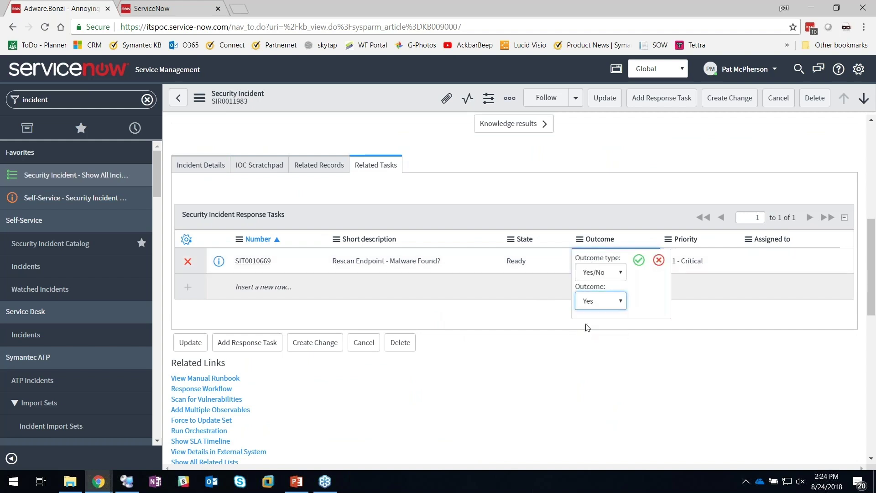
pyautogui.click(639, 260)
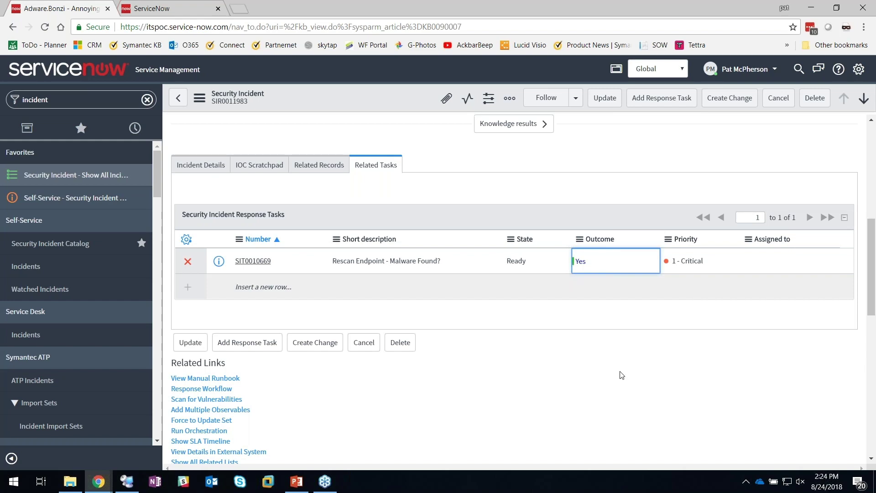
# Refresh the incident form and reload the workflow to check its progress
pyautogui.rightClick(381, 101)
pyautogui.moveTo(397, 107)
pyautogui.click(413, 123)
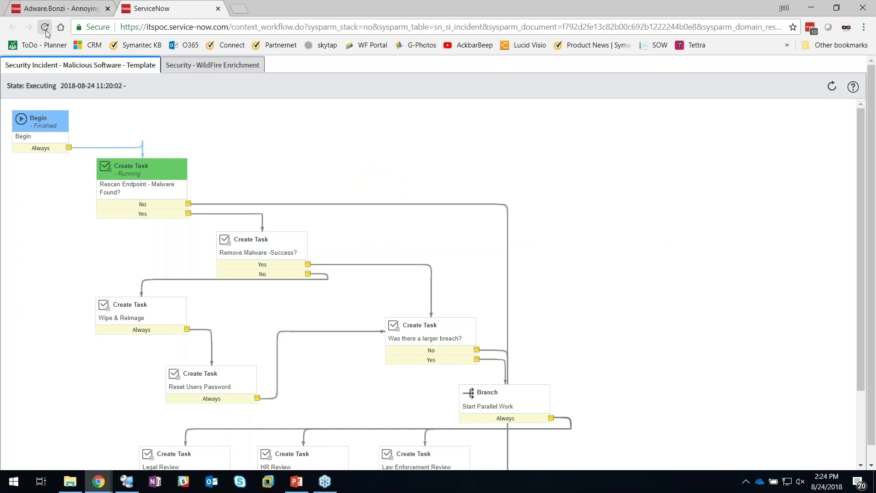
pyautogui.click(45, 27)
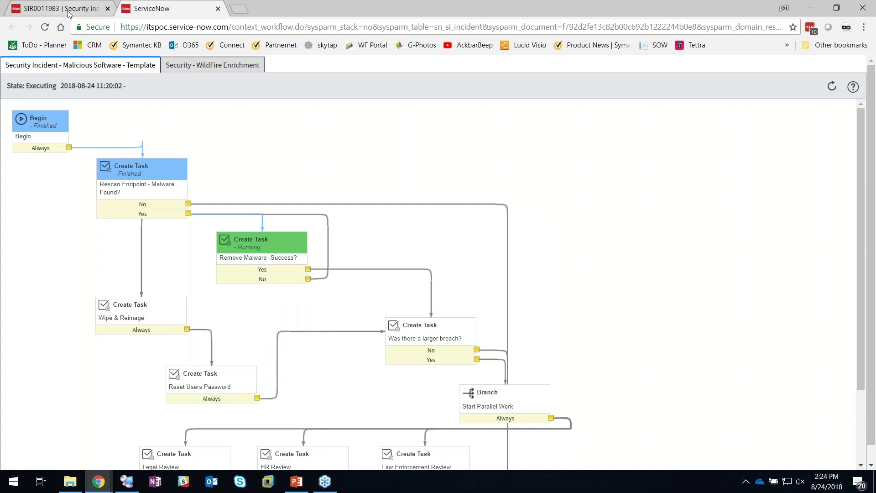
# Back on SIR0011983, refresh it and set the Remove Malware -Success? outcome to No
pyautogui.moveTo(258, 285)
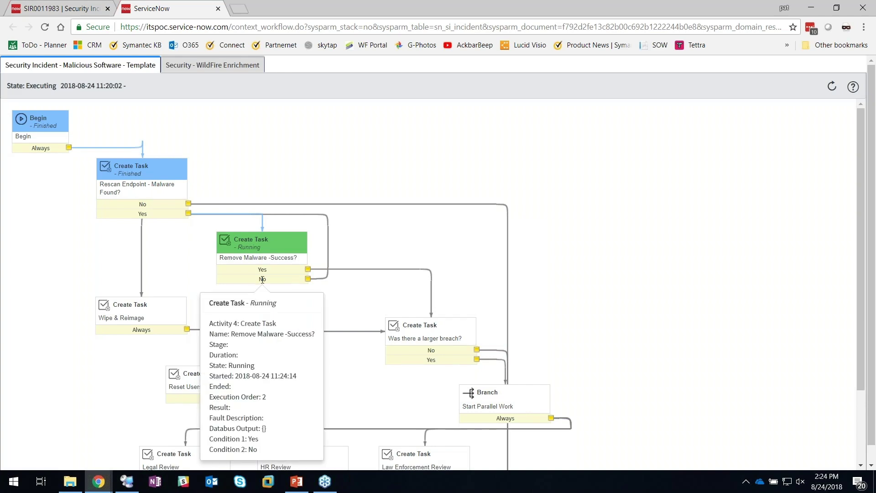
pyautogui.click(58, 10)
pyautogui.press('F5')
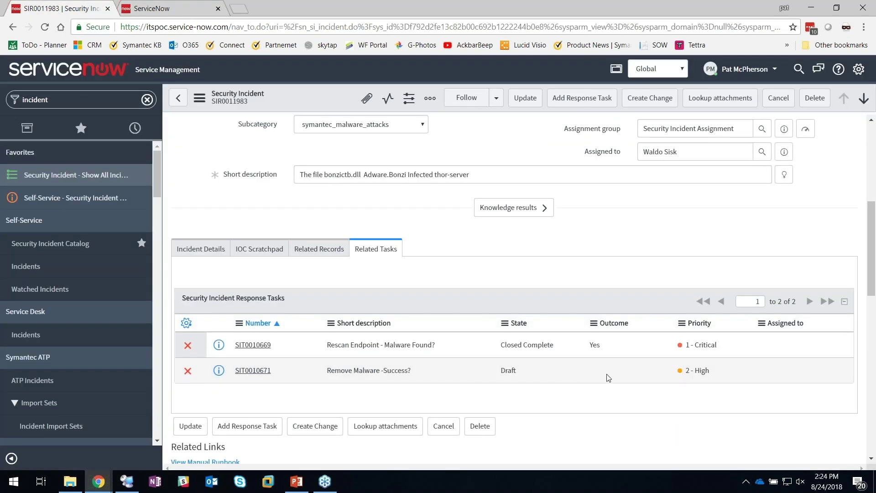
pyautogui.doubleClick(597, 372)
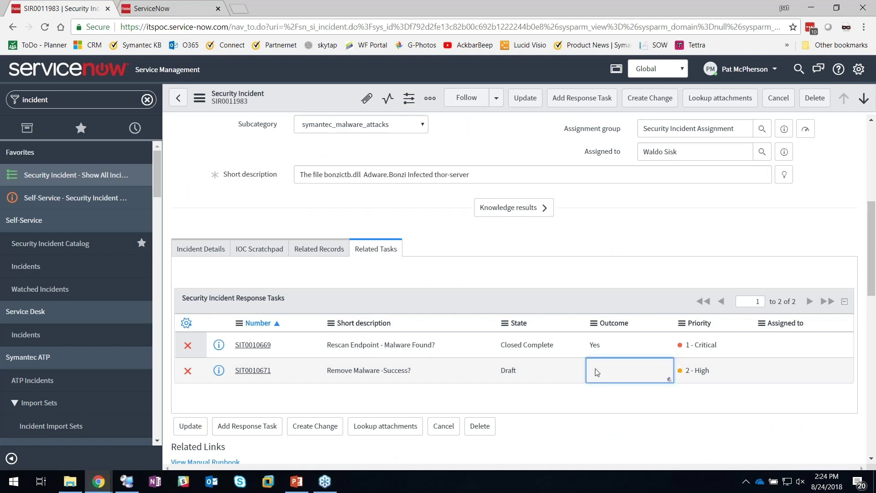
pyautogui.click(617, 410)
pyautogui.click(607, 442)
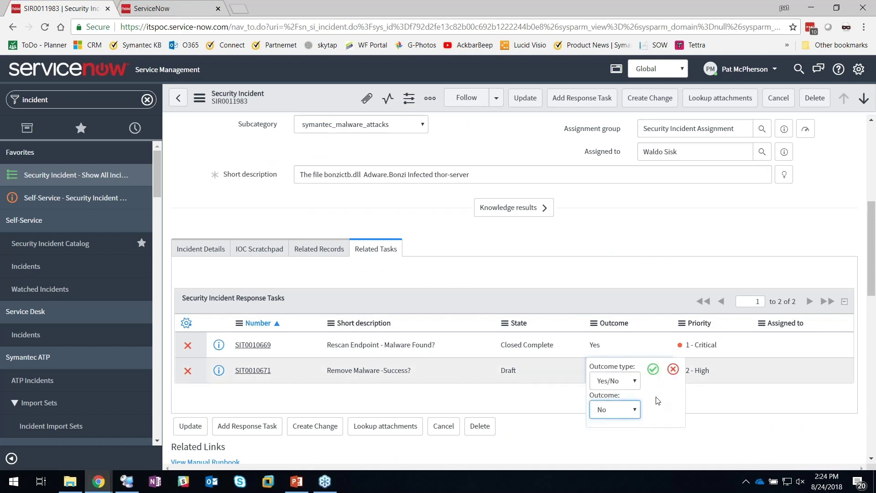
pyautogui.click(653, 369)
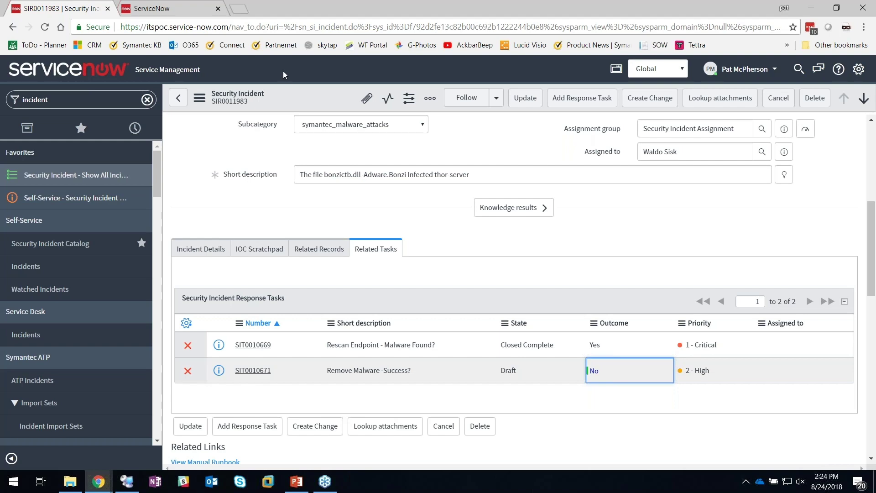
# Save the incident and go to the workflow diagram tab
pyautogui.rightClick(300, 89)
pyautogui.click(316, 94)
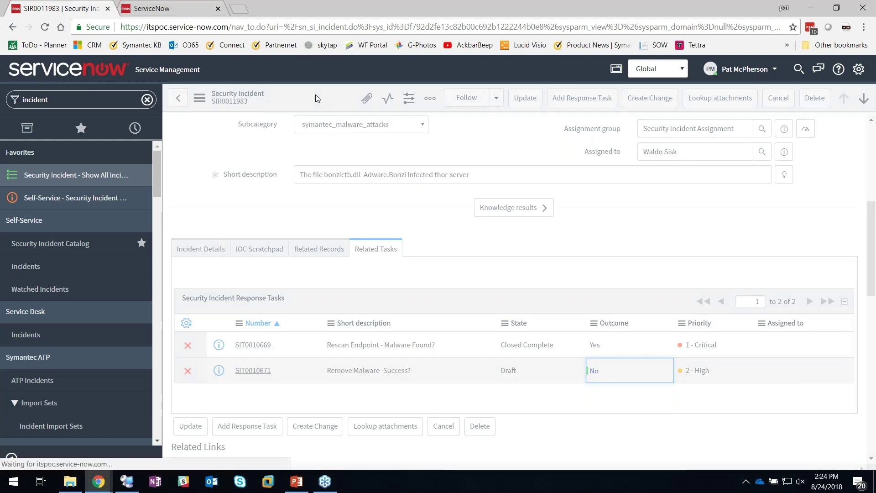
pyautogui.click(160, 8)
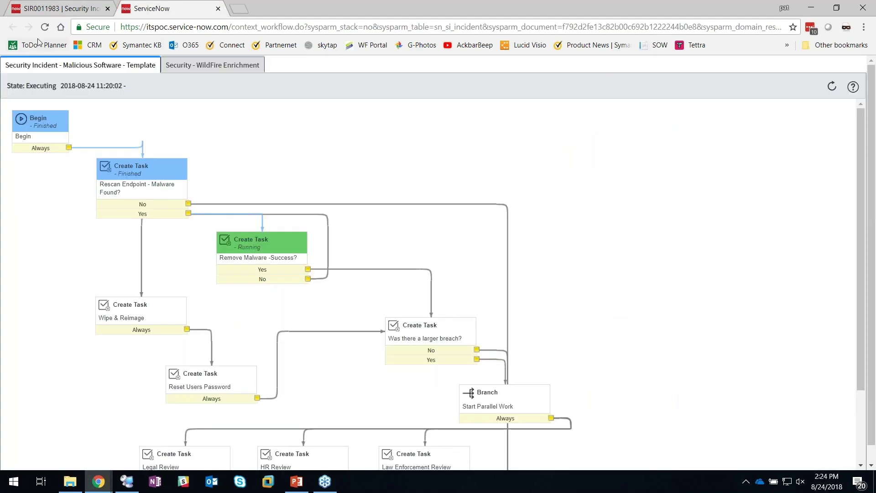
# Reload the workflow diagram to see Wipe & Reimage running, then return to SIR0011983
pyautogui.click(45, 27)
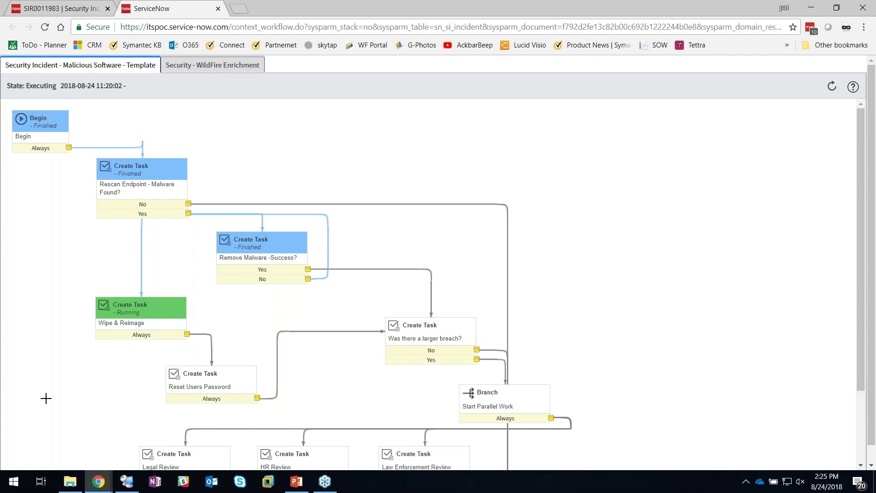
pyautogui.click(708, 114)
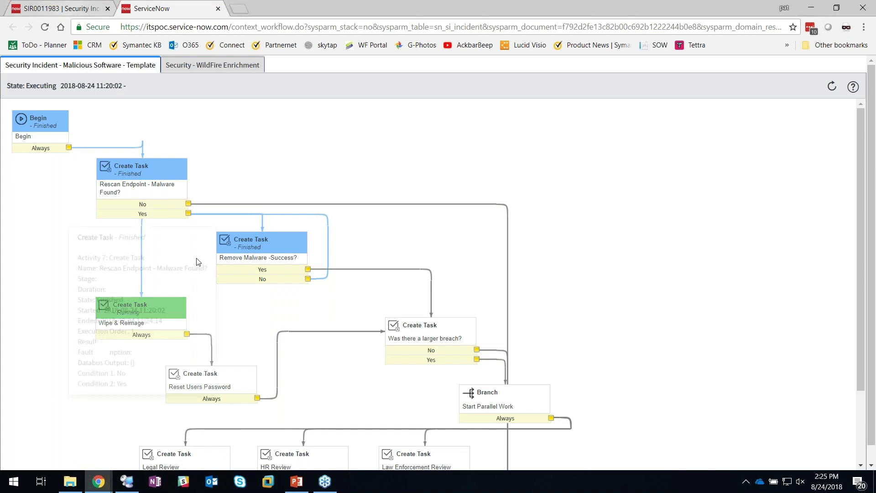
pyautogui.click(51, 10)
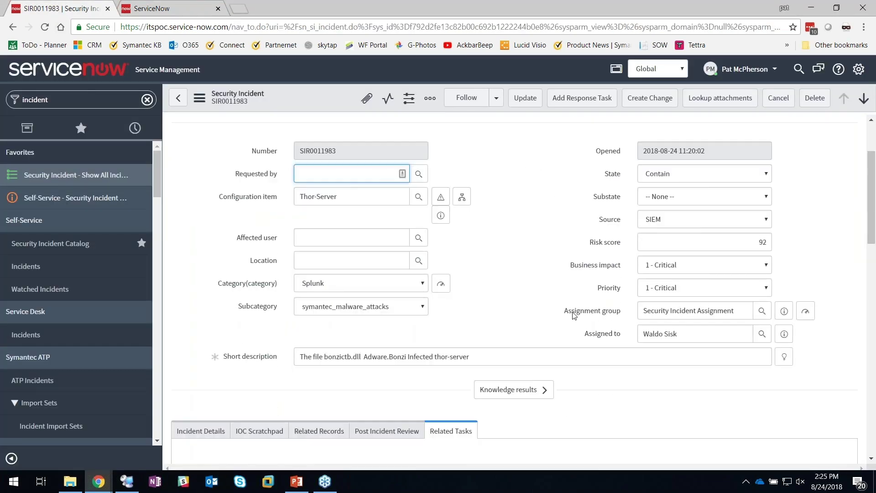
# Give the Wipe & Reimage task outcome type Yes/No and outcome Yes
pyautogui.scroll(-5, 505, 336)
pyautogui.scroll(-3, 505, 336)
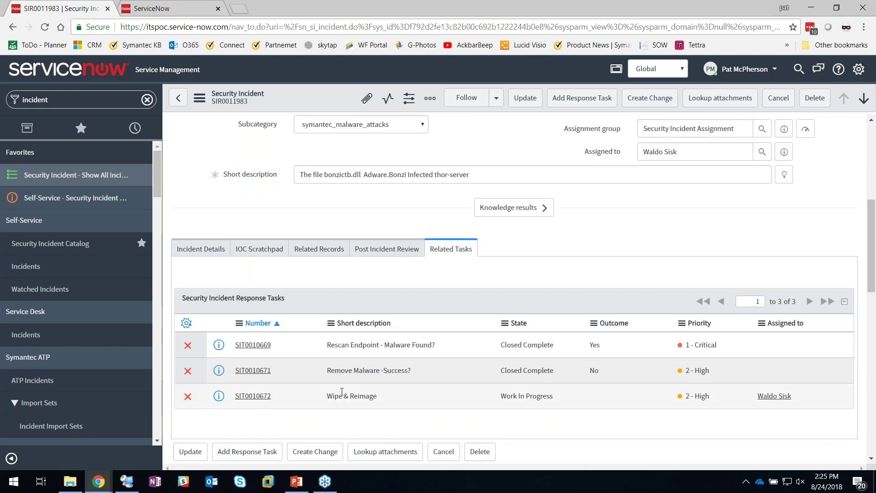
pyautogui.doubleClick(603, 397)
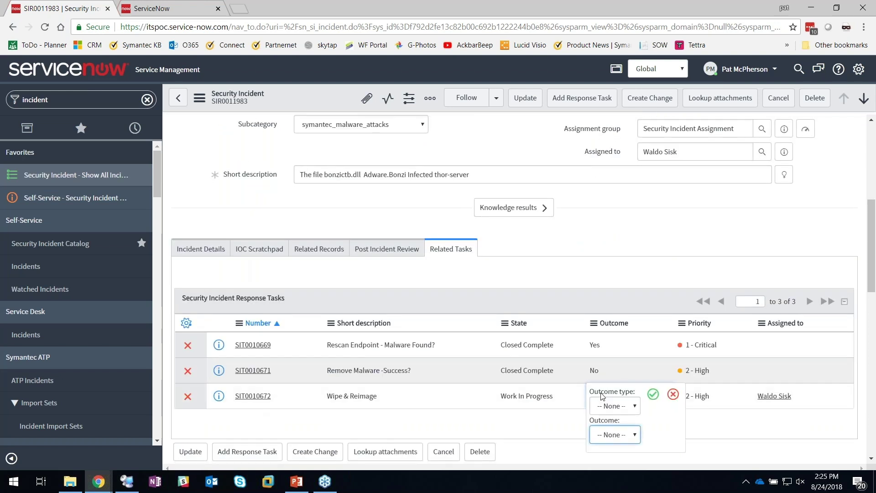
pyautogui.click(616, 406)
pyautogui.click(608, 429)
pyautogui.click(615, 435)
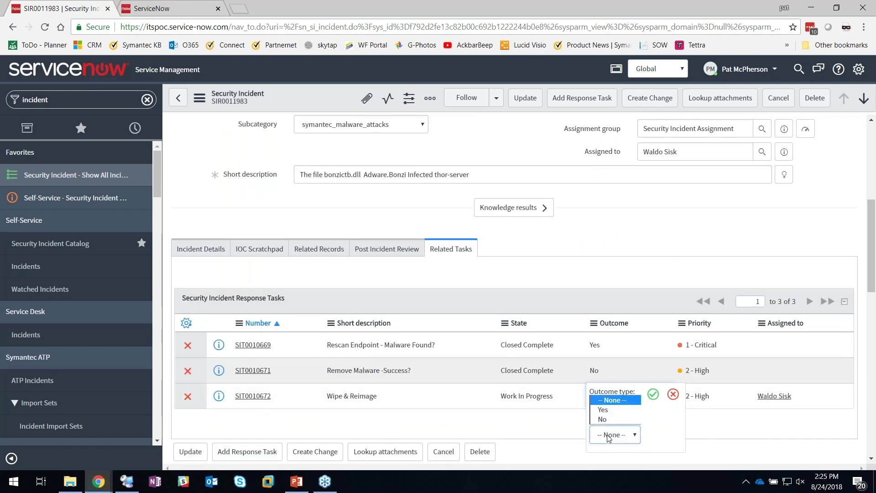
pyautogui.click(607, 407)
pyautogui.click(653, 394)
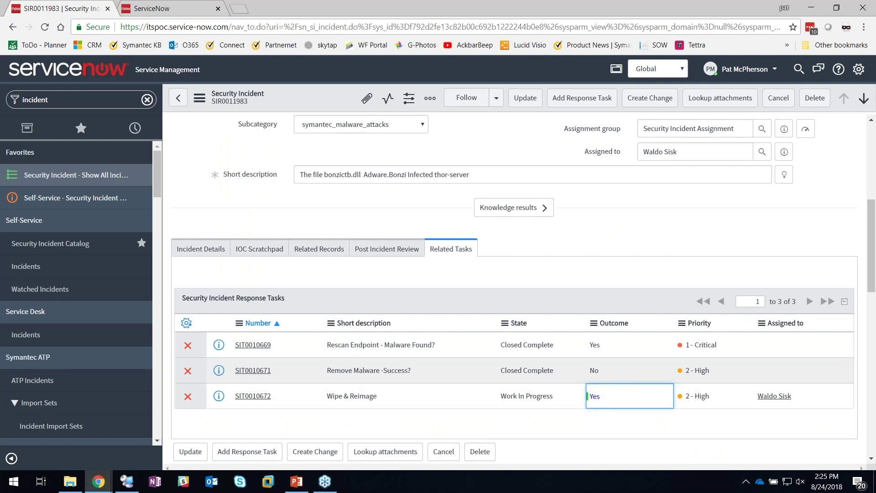
# Save the incident record and check the updated task list
pyautogui.rightClick(328, 94)
pyautogui.click(344, 101)
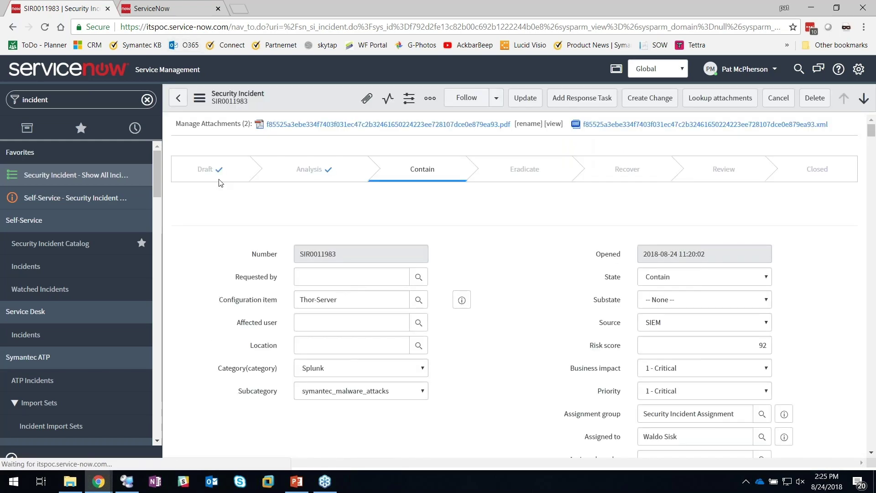
pyautogui.scroll(-6, 234, 297)
pyautogui.scroll(-6, 612, 276)
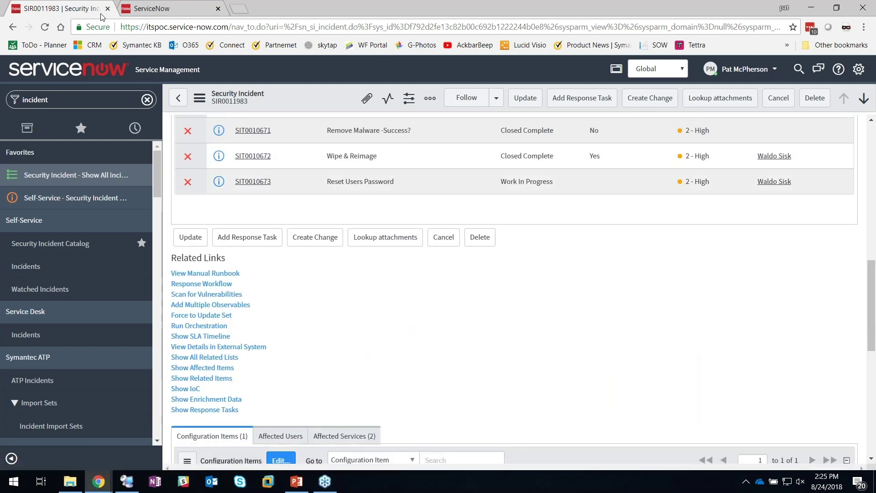
# Reload the workflow to confirm Reset Users Password is running, then return to SIR0011983
pyautogui.click(145, 14)
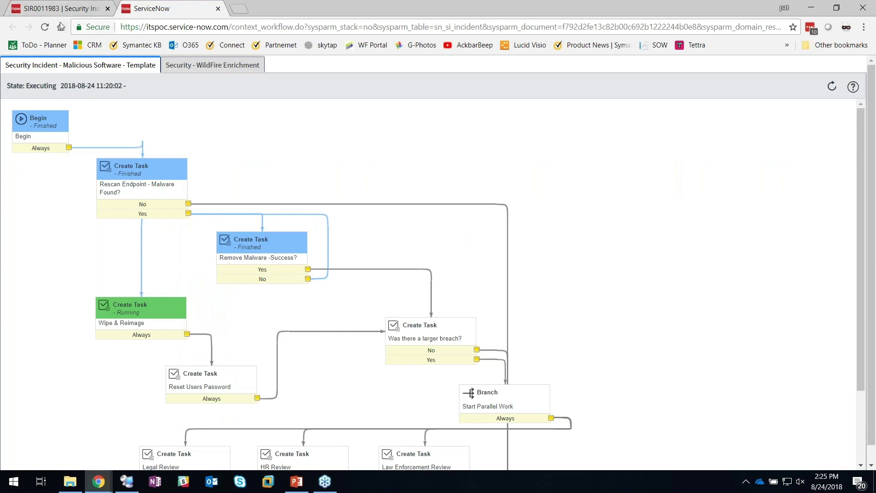
pyautogui.click(45, 28)
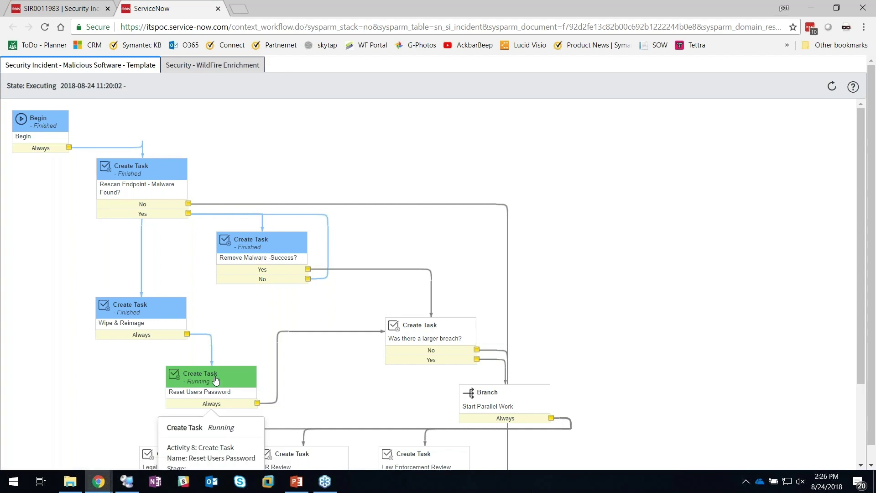
pyautogui.moveTo(216, 380)
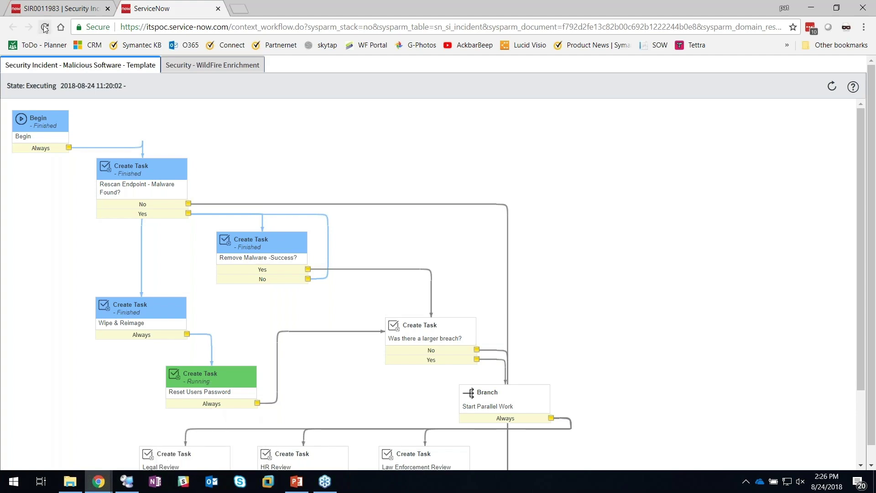
pyautogui.click(41, 9)
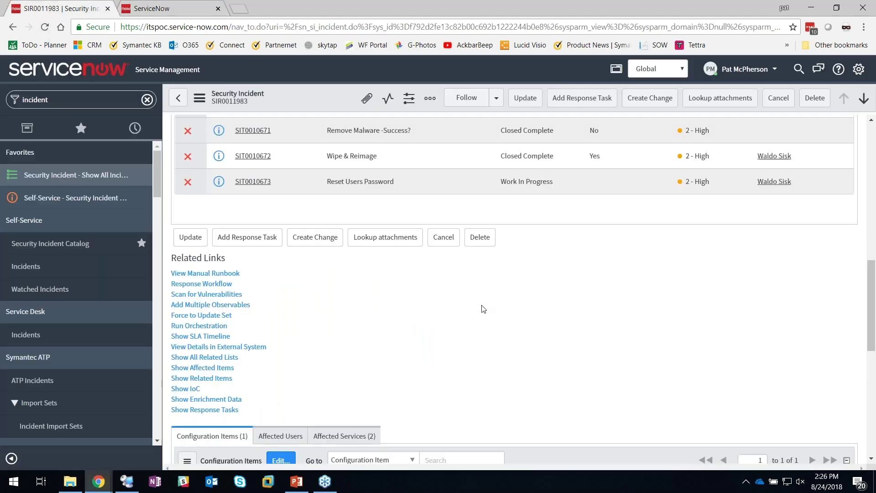
# Open task SIT0010673 and post a work note confirming the user's password was reset
pyautogui.scroll(-3, 483, 308)
pyautogui.scroll(5, 481, 307)
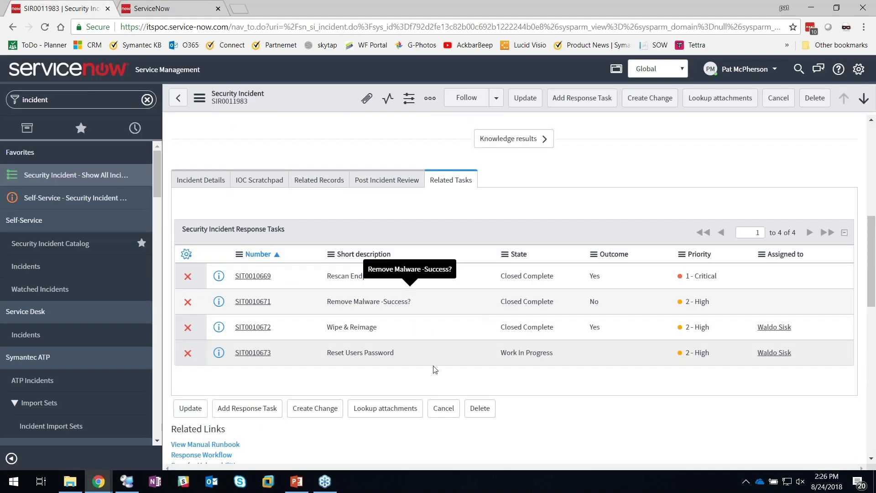
pyautogui.click(254, 354)
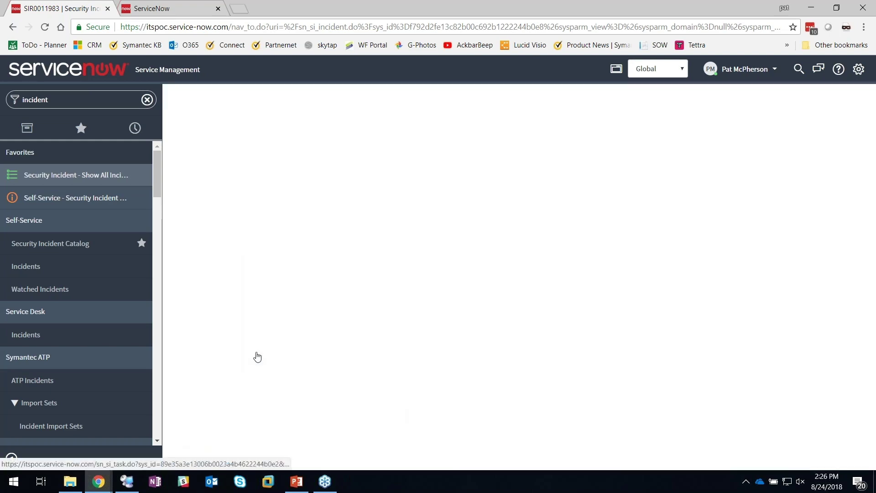
pyautogui.scroll(-5, 397, 349)
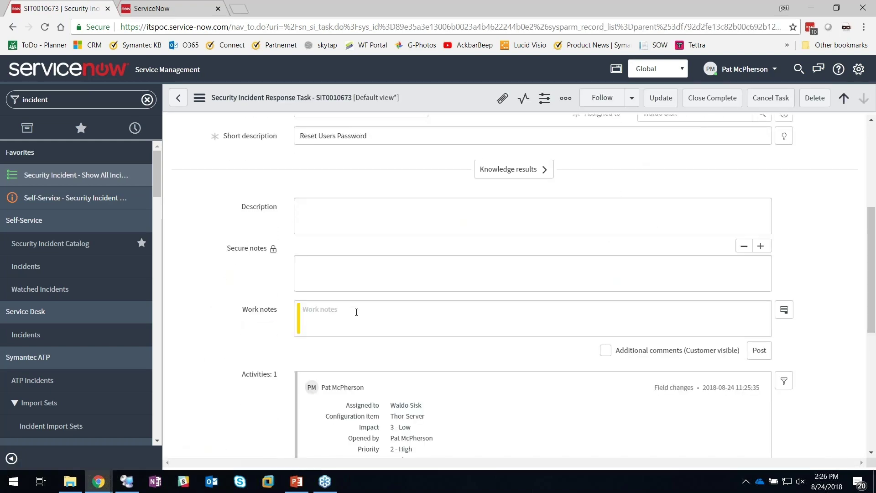
pyautogui.click(319, 319)
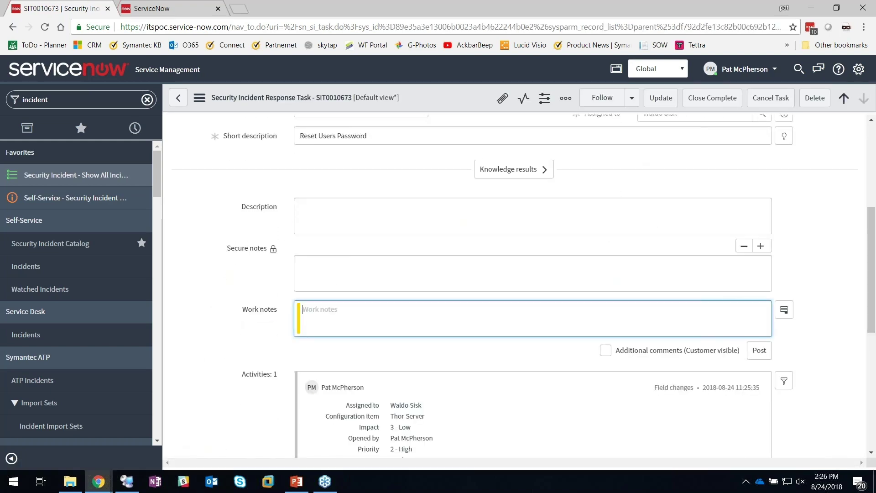
pyautogui.write('Yes i rest')
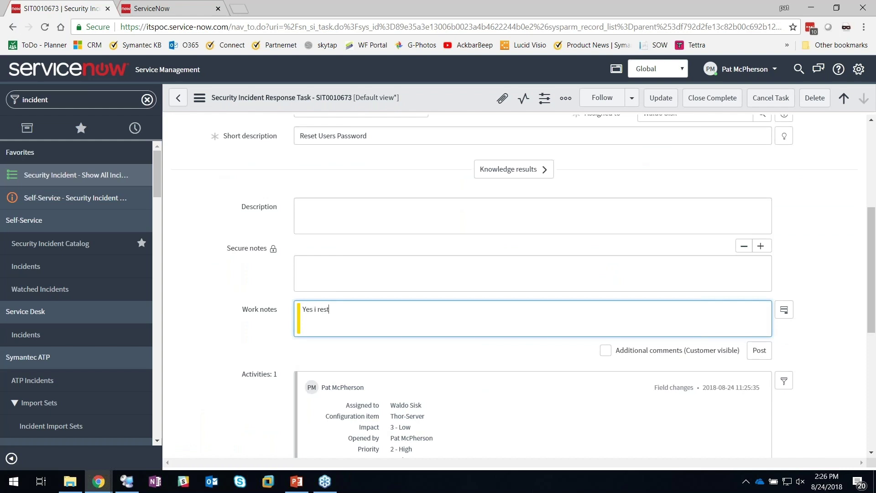
pyautogui.write('et the Password for Matt')
pyautogui.click(760, 351)
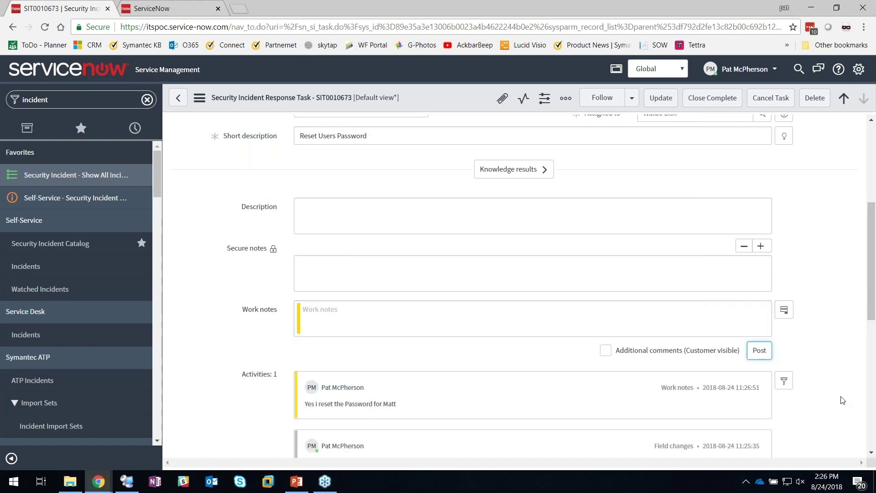
# Set the task's Outcome type to Yes/No and Outcome to Yes, then update it
pyautogui.scroll(5, 812, 344)
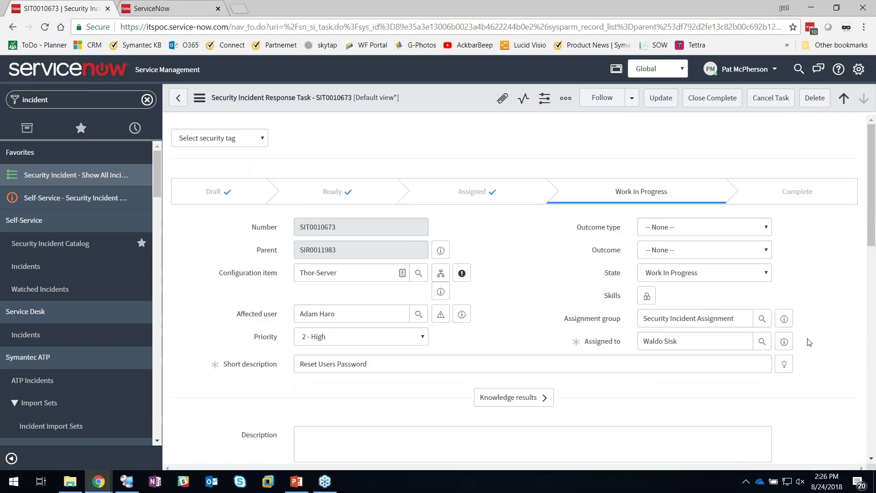
pyautogui.click(666, 231)
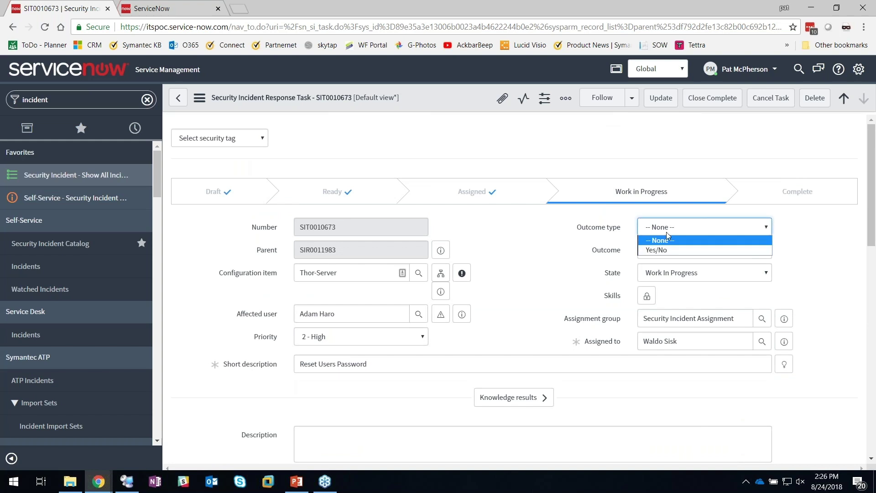
pyautogui.click(660, 249)
pyautogui.click(662, 252)
pyautogui.click(652, 273)
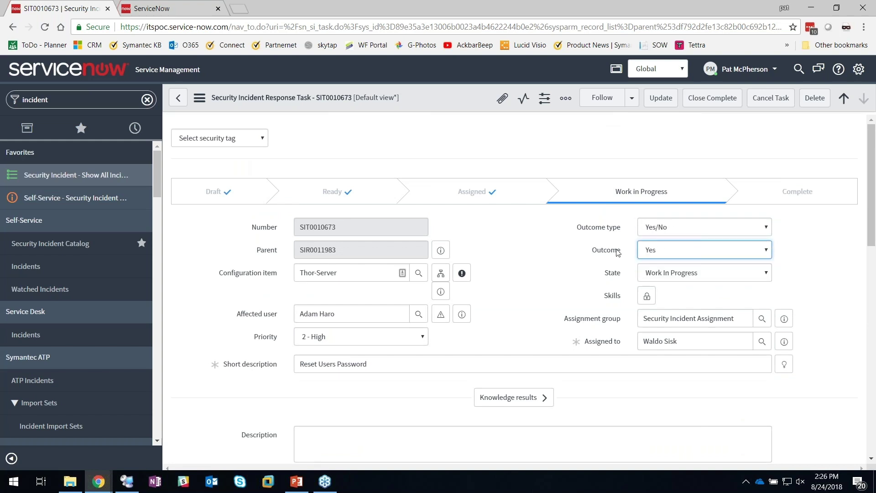
pyautogui.click(664, 98)
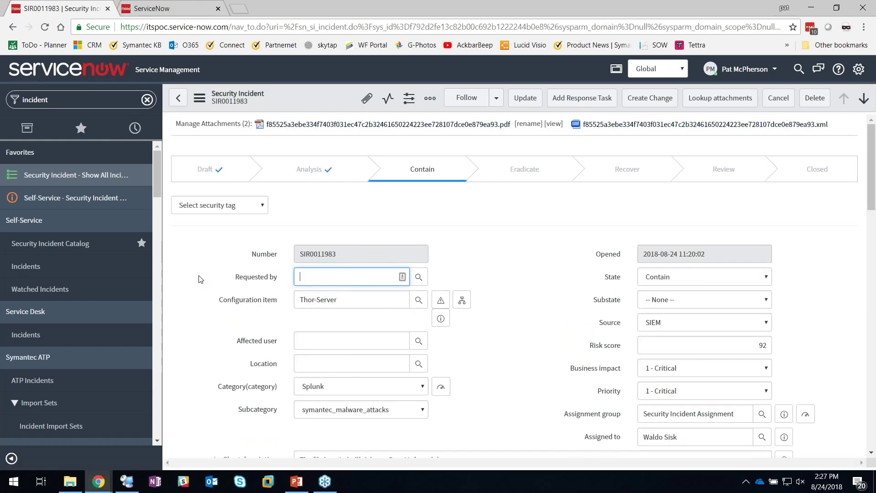
# Reload the workflow to confirm the larger-breach task is running, then return to SIR0011983
pyautogui.scroll(-4, 199, 279)
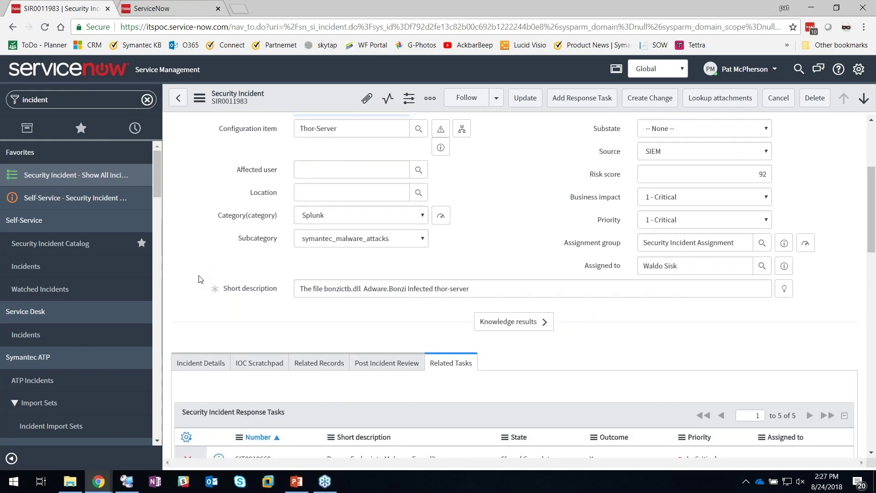
pyautogui.scroll(-4, 199, 279)
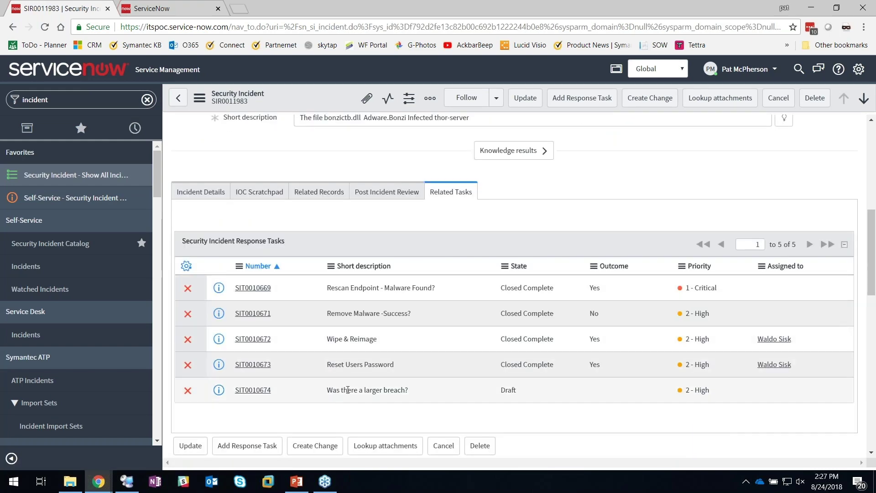
pyautogui.hotkey('ctrl', 'Tab')
pyautogui.moveTo(214, 376)
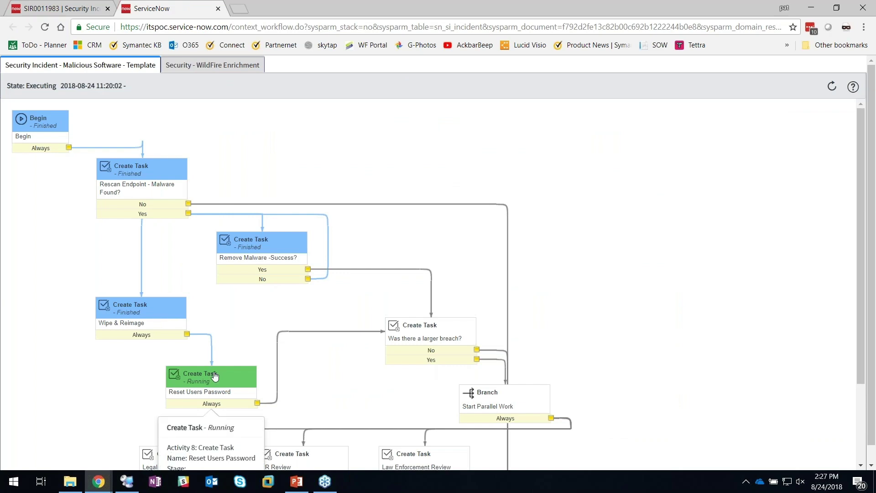
pyautogui.scroll(-3, 183, 374)
pyautogui.click(45, 27)
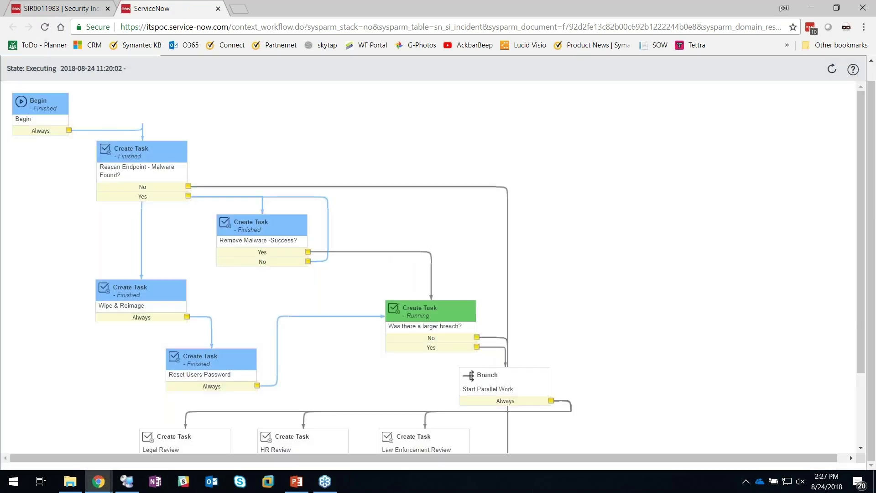
pyautogui.scroll(-2, 389, 260)
pyautogui.moveTo(409, 236)
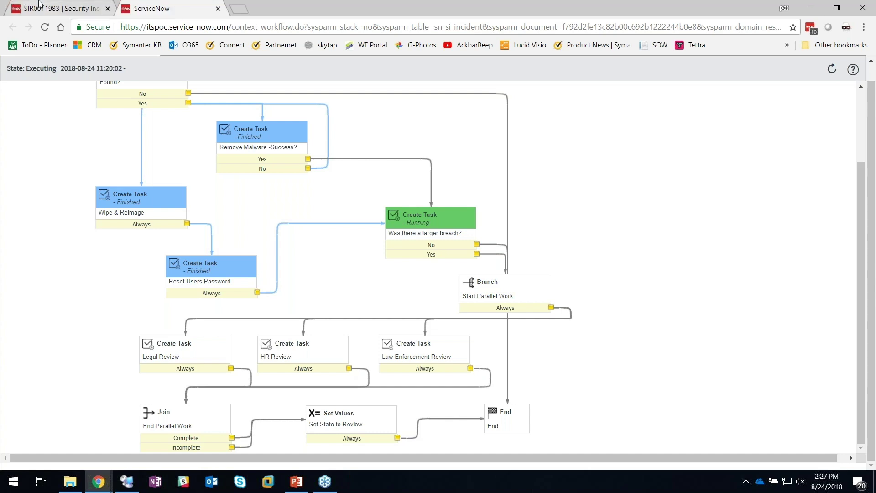
pyautogui.click(60, 9)
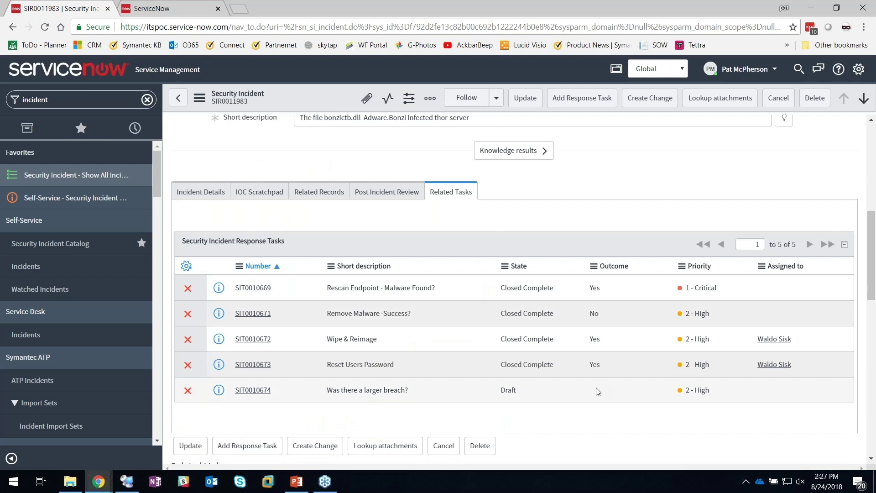
# Set the 'Was there a larger breach?' task outcome to No and save the incident
pyautogui.click(609, 394)
pyautogui.click(615, 429)
pyautogui.click(607, 461)
pyautogui.click(653, 388)
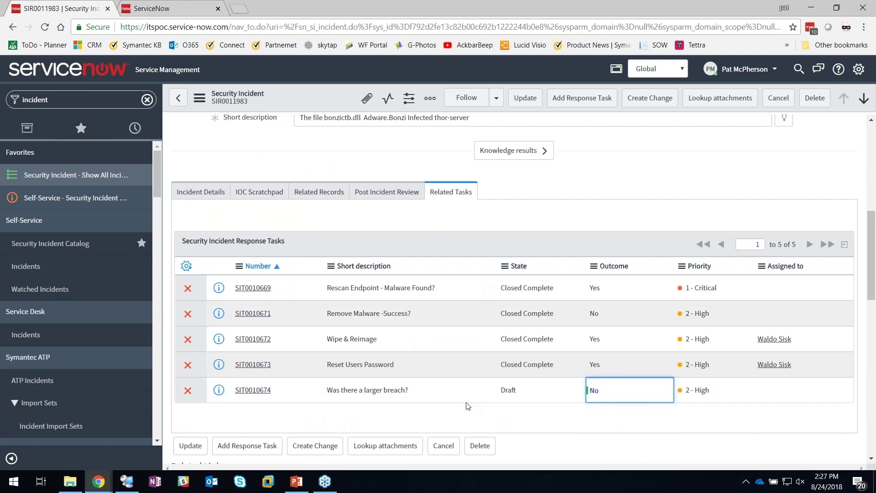
pyautogui.rightClick(289, 96)
pyautogui.click(297, 103)
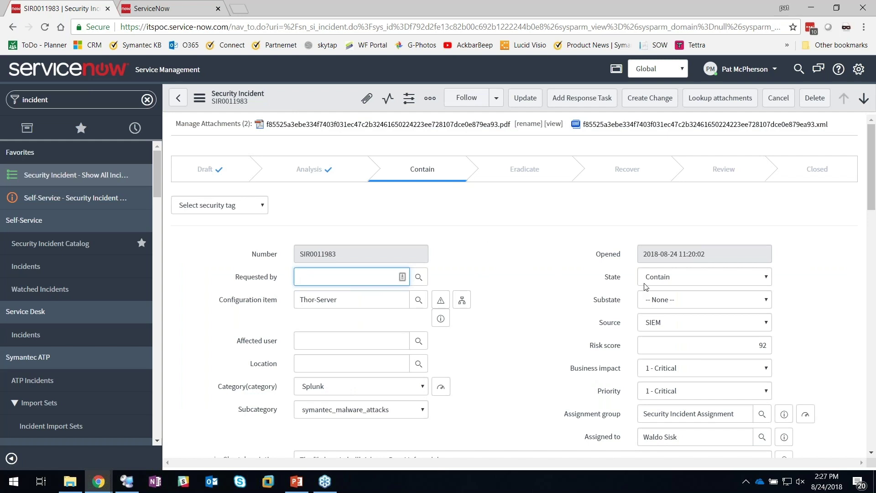
# Change the incident State to Review and save SIR0011983
pyautogui.click(674, 276)
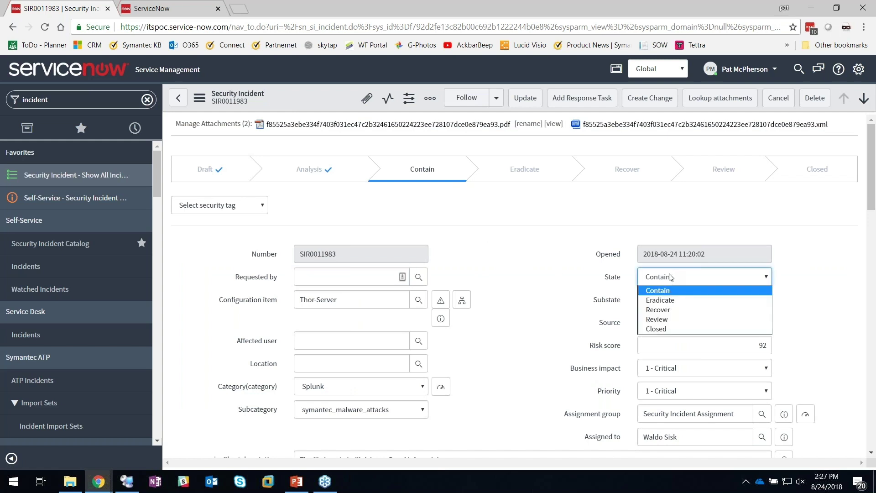
pyautogui.click(671, 276)
pyautogui.click(670, 277)
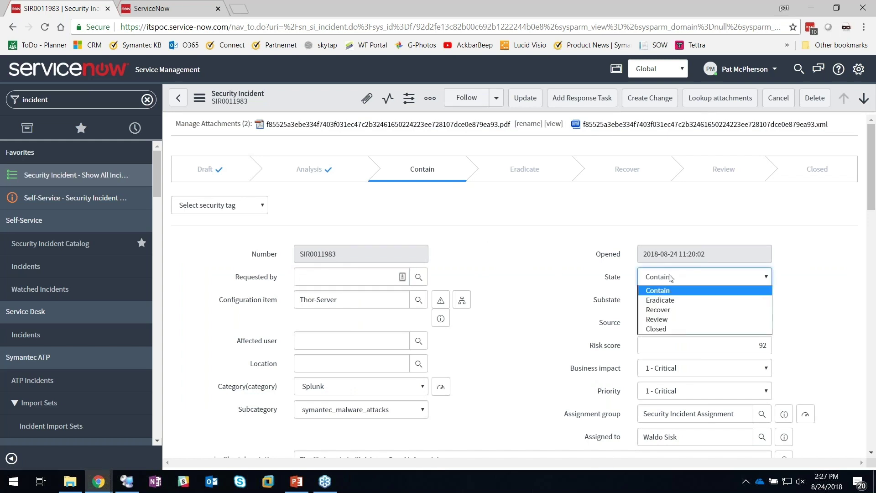
pyautogui.click(662, 319)
pyautogui.rightClick(306, 94)
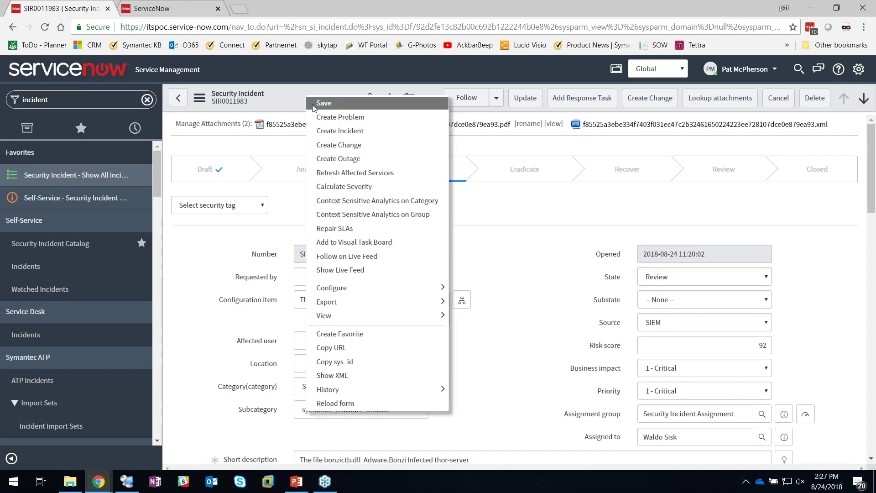
pyautogui.click(315, 104)
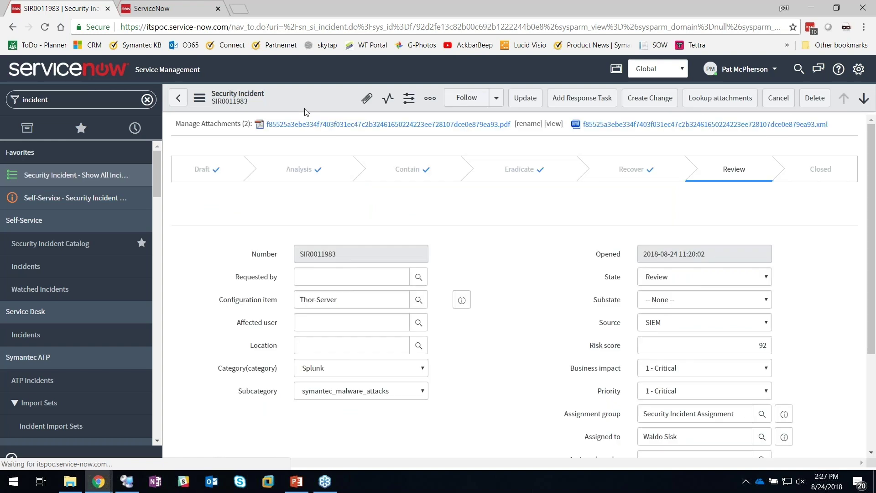
pyautogui.click(659, 280)
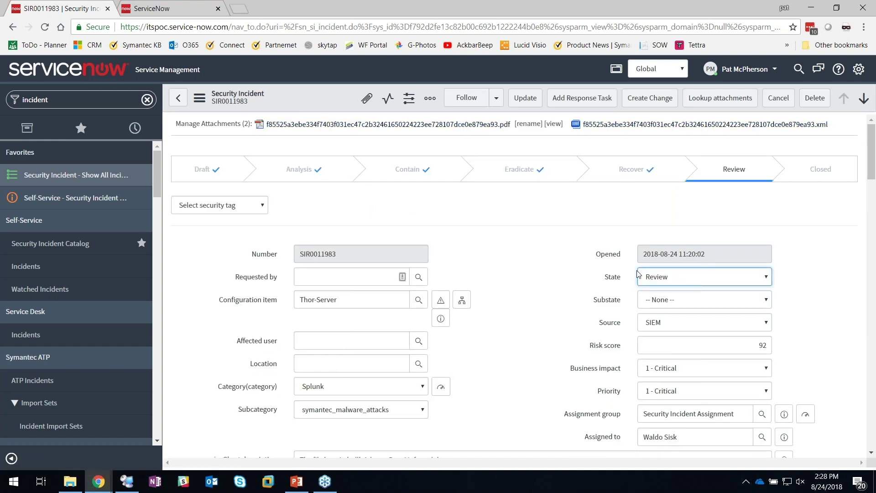
pyautogui.rightClick(333, 102)
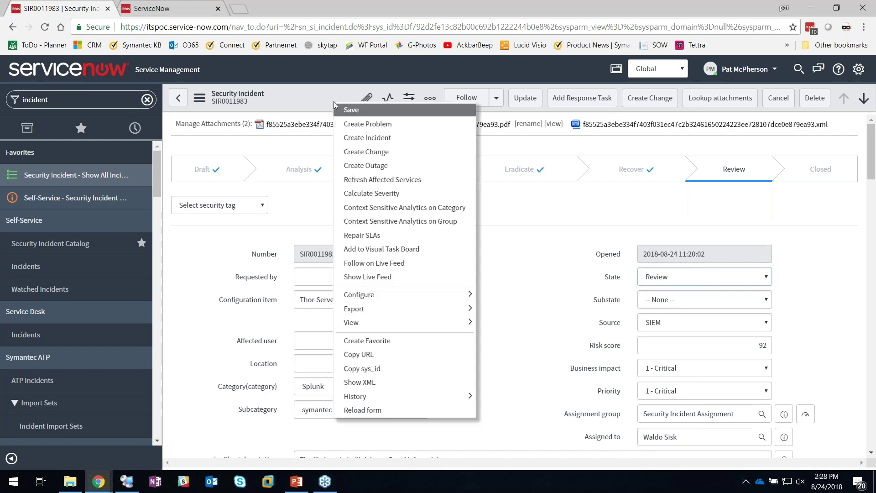
pyautogui.click(349, 110)
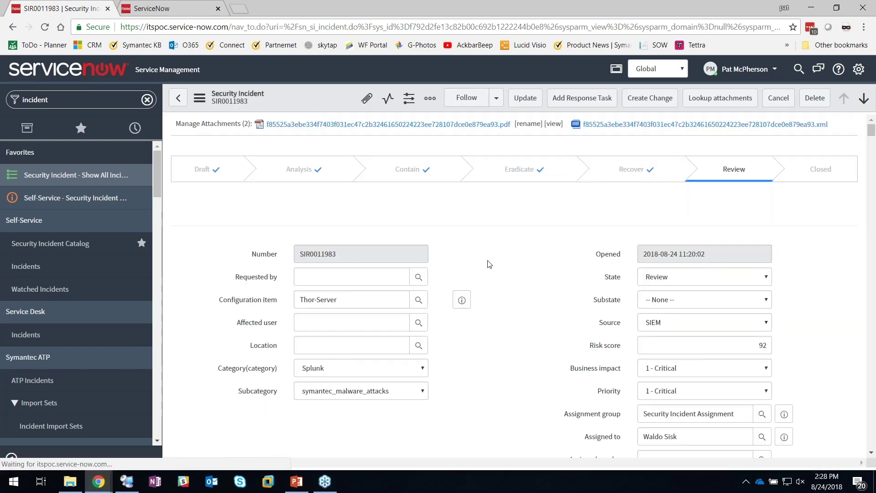
pyautogui.scroll(-6, 490, 264)
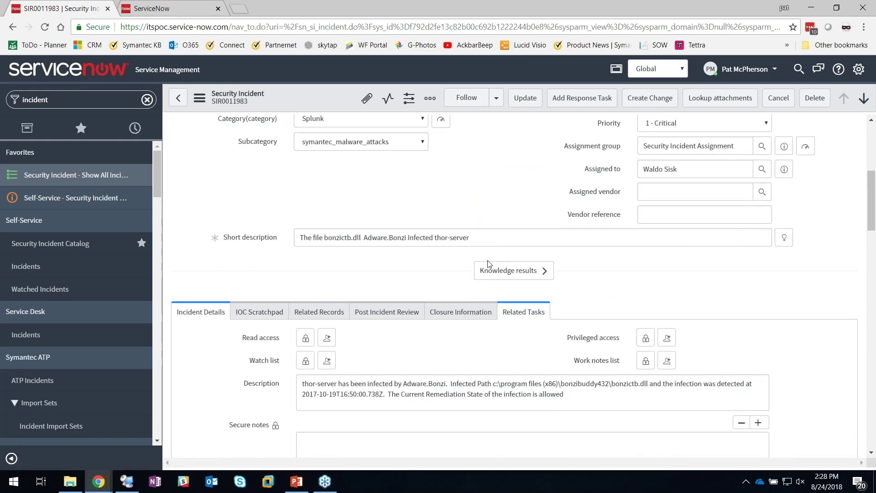
pyautogui.click(395, 248)
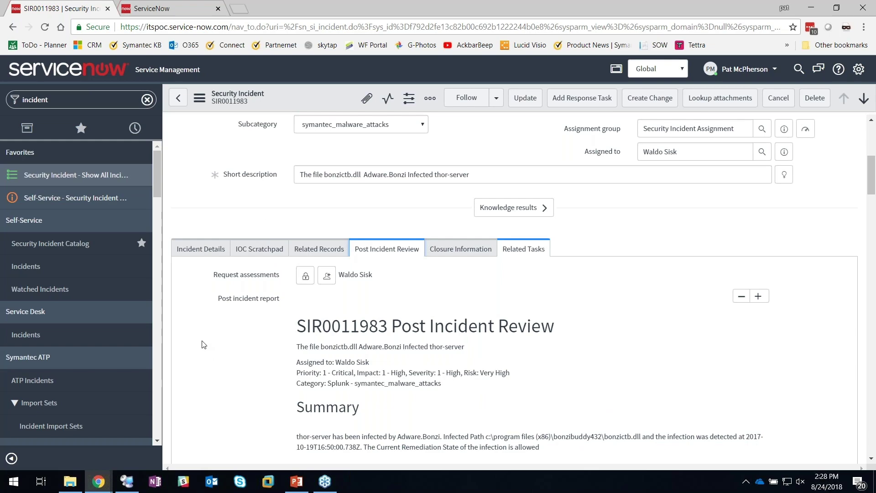
pyautogui.click(140, 4)
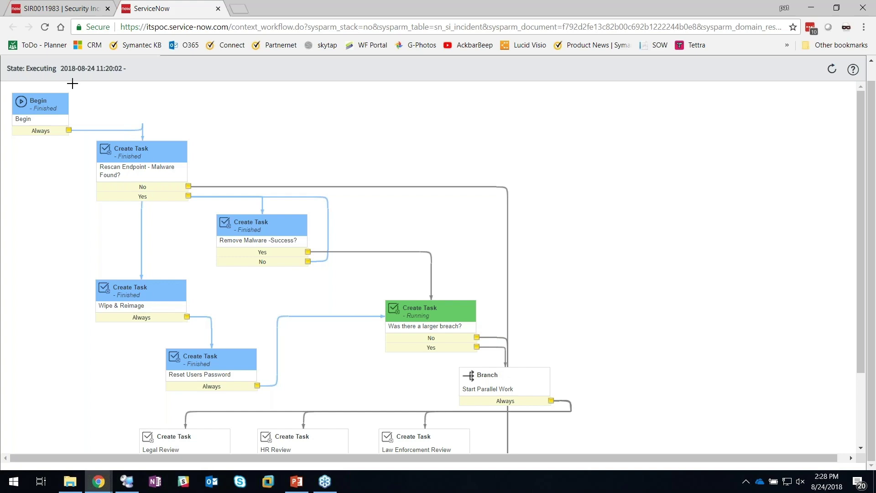
pyautogui.click(68, 6)
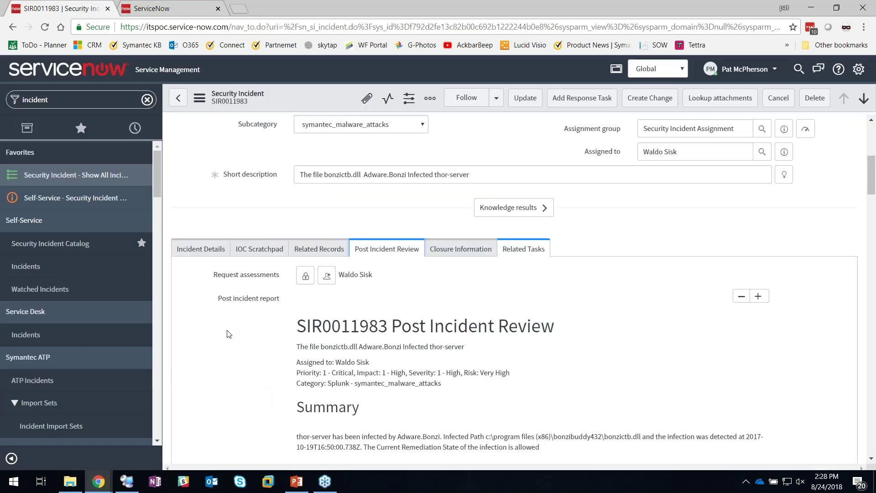
pyautogui.scroll(-3, 229, 334)
pyautogui.scroll(-1, 229, 334)
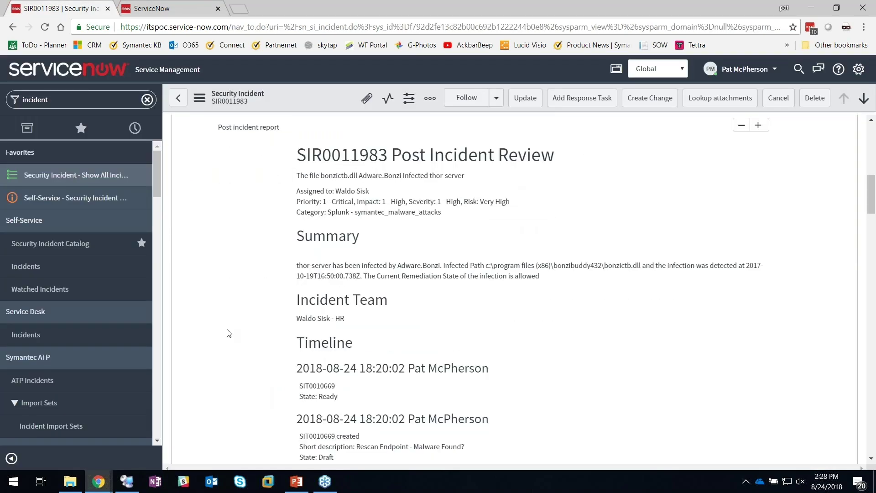
pyautogui.hotkey('ctrl', 'f')
pyautogui.write('matt')
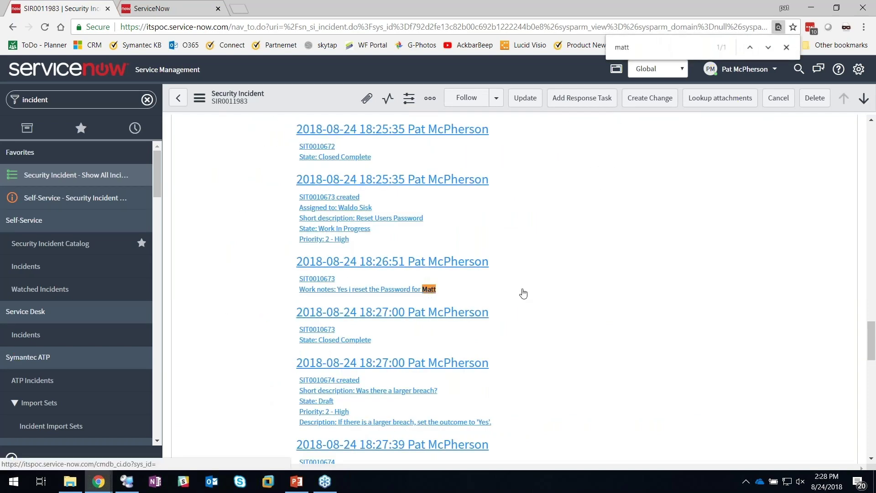
pyautogui.click(786, 47)
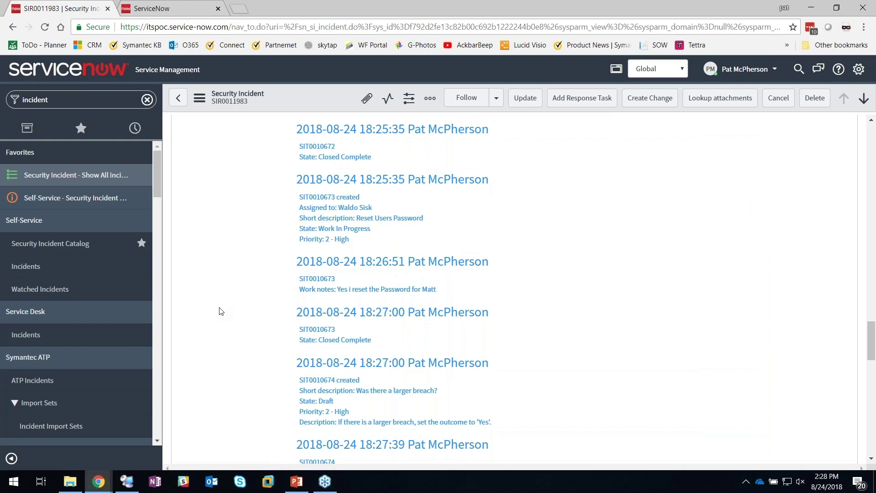
pyautogui.scroll(20, 221, 311)
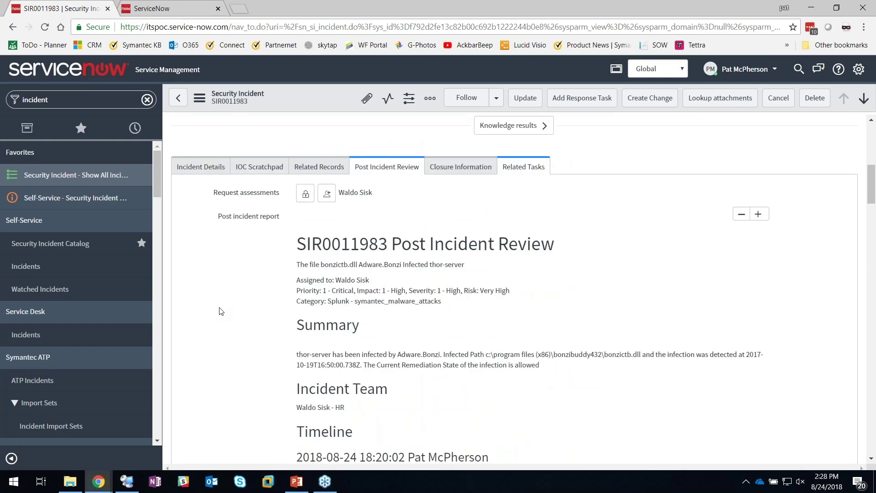
pyautogui.scroll(8, 221, 311)
pyautogui.scroll(-6, 220, 311)
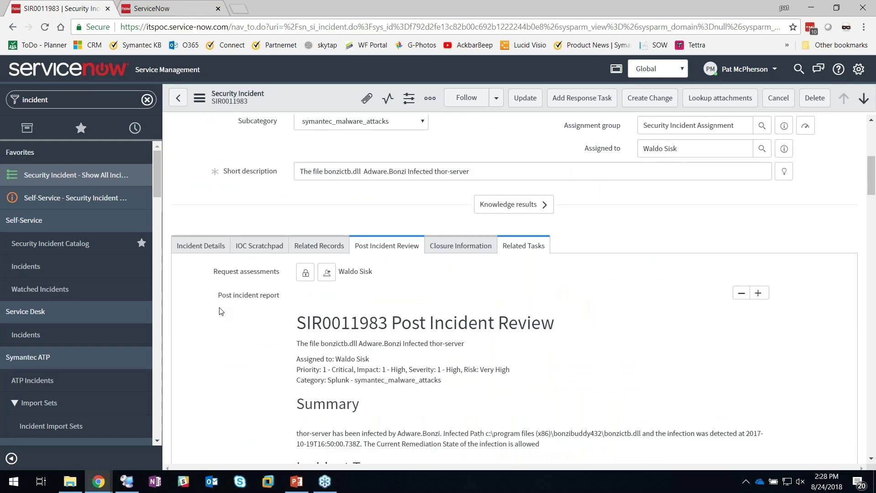
pyautogui.click(203, 248)
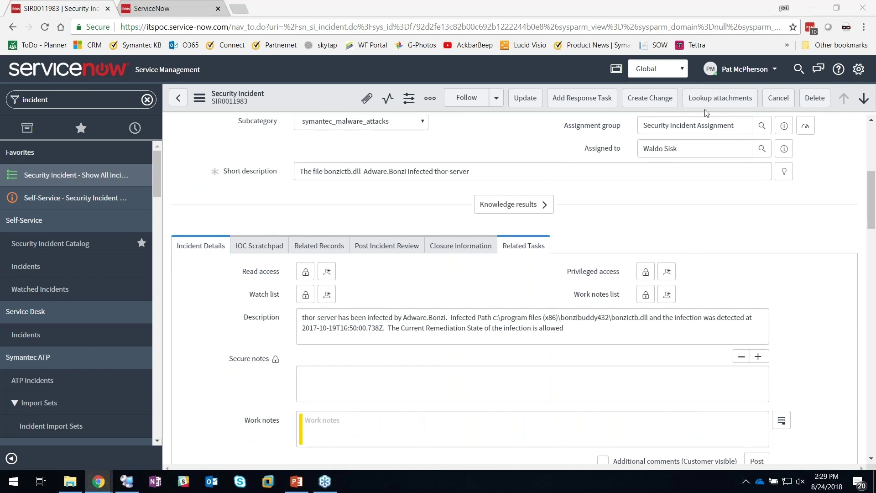
# Filter the navigator by 'dash', open My Dashboards, and switch to the CISO Dashboard
pyautogui.click(147, 100)
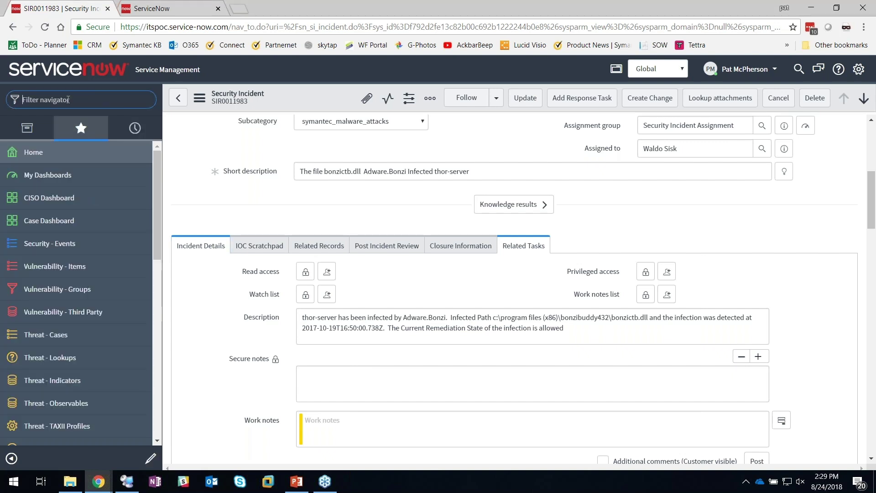
pyautogui.write('dash')
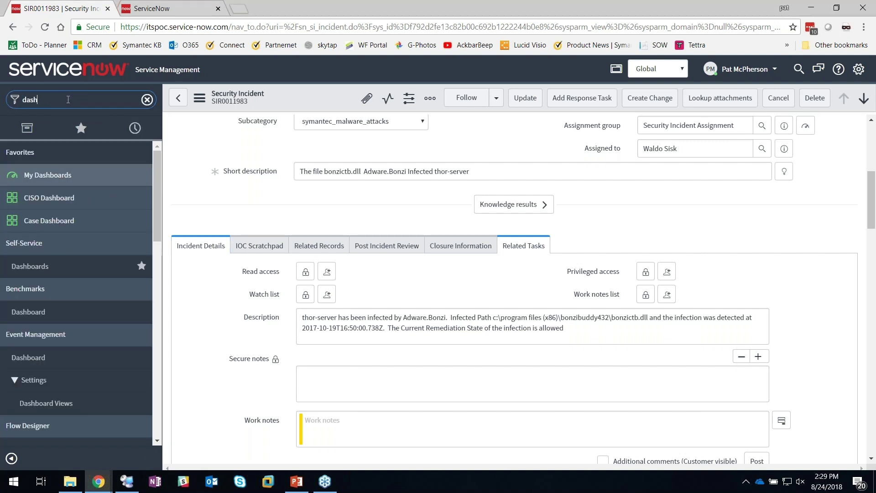
pyautogui.click(41, 176)
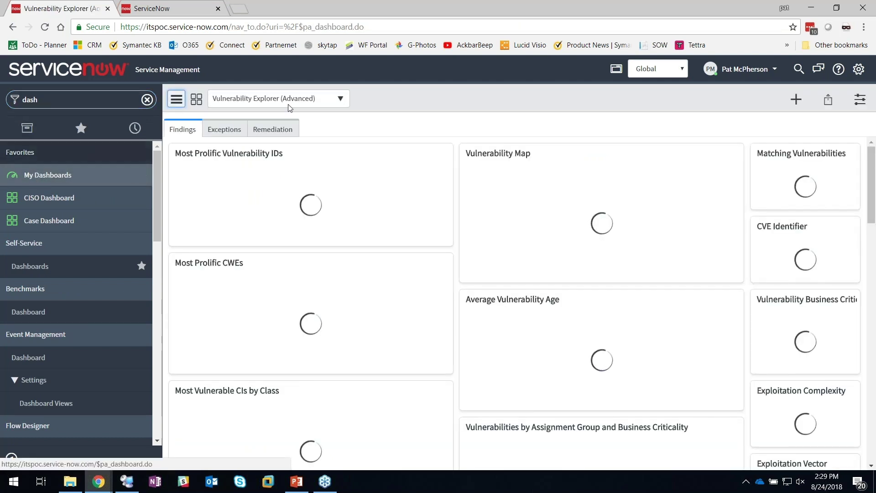
pyautogui.click(274, 99)
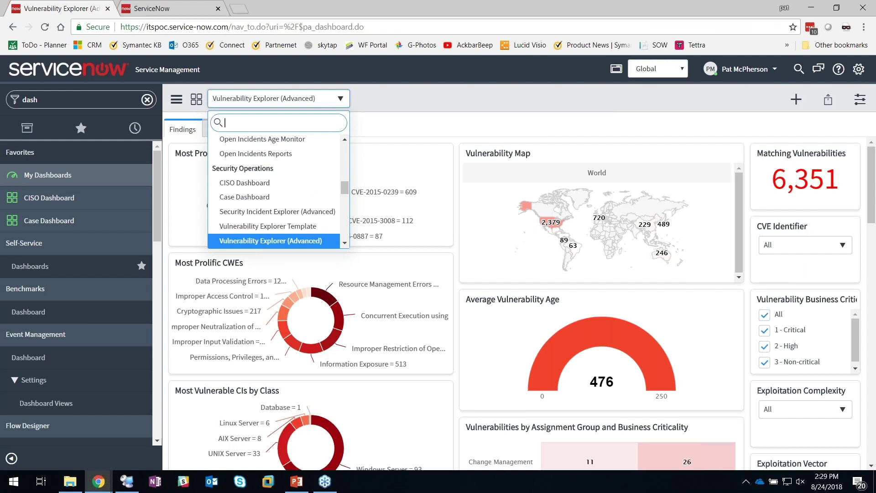
pyautogui.click(255, 183)
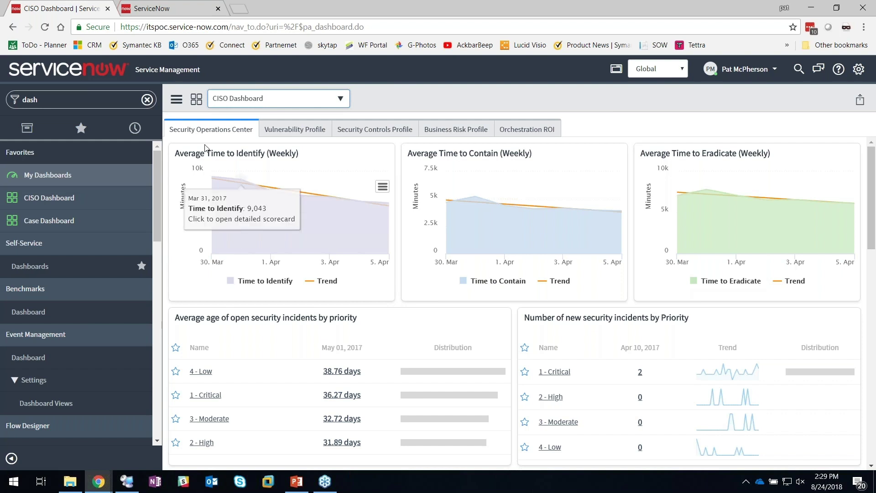
pyautogui.click(146, 99)
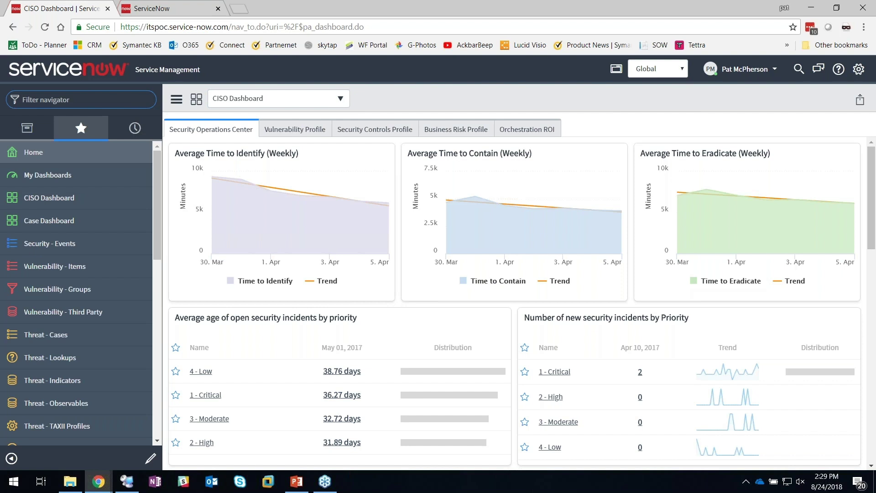